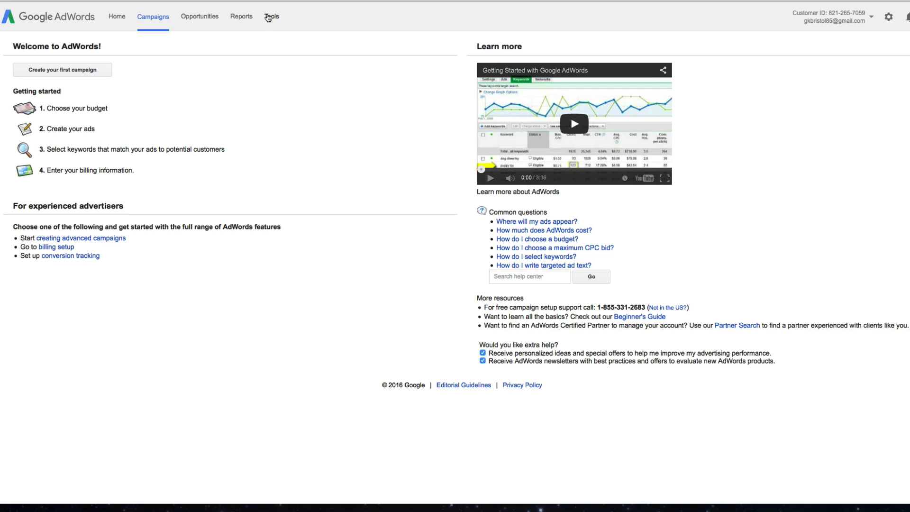
Open the Keyword Planner and expand the search for new keywords using a phrase, website or category.
{"action": "left_click", "coordinate": [268, 17]}
{"action": "left_click", "coordinate": [293, 106]}
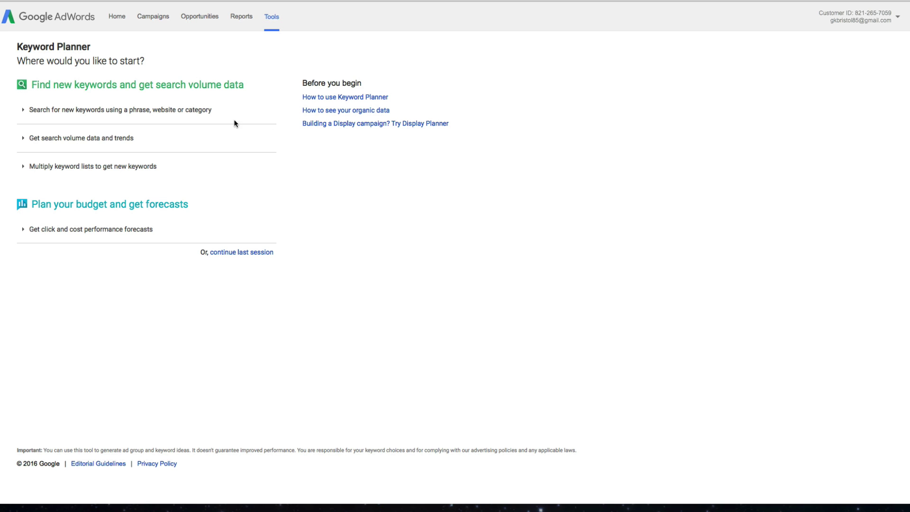
{"action": "left_click", "coordinate": [152, 114]}
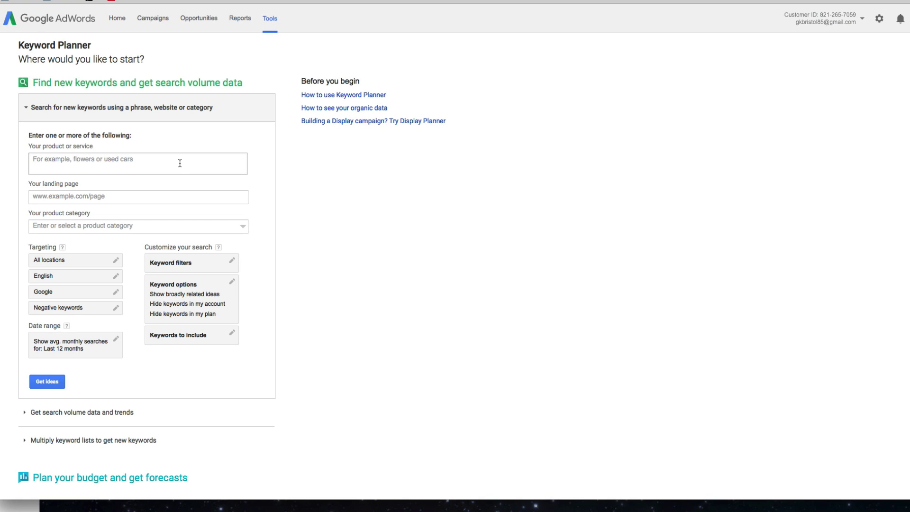
Get keyword ideas for the product or service "paleo food diet".
{"action": "left_click", "coordinate": [180, 163]}
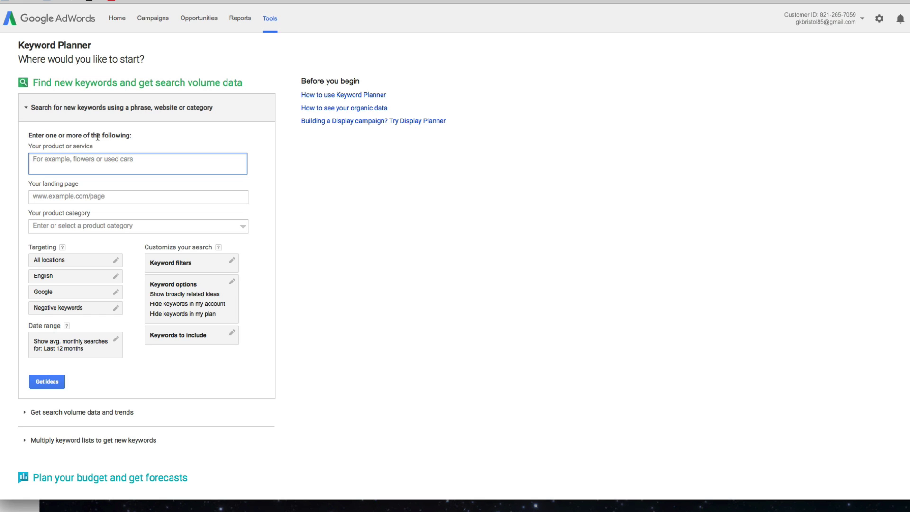
{"action": "scroll", "coordinate": [116, 138], "scroll_direction": "down", "scroll_amount": 1}
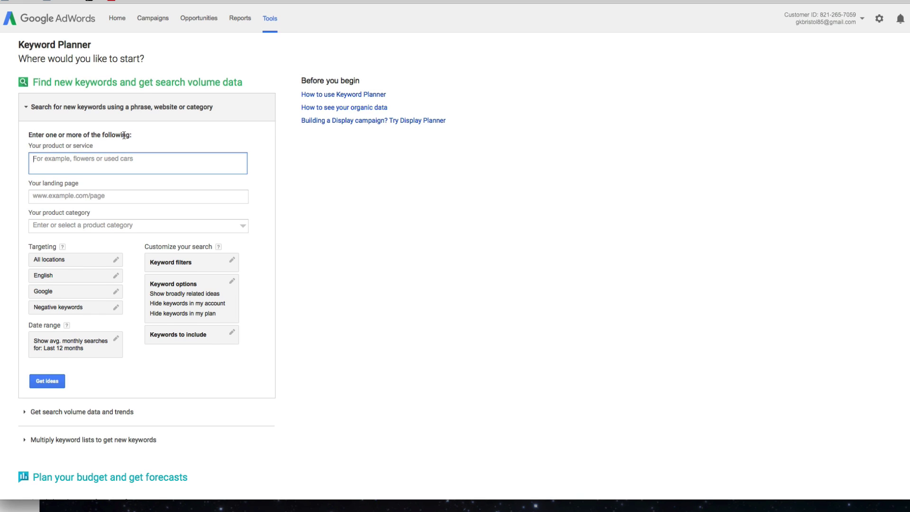
{"action": "scroll", "coordinate": [119, 162], "scroll_direction": "down", "scroll_amount": 2}
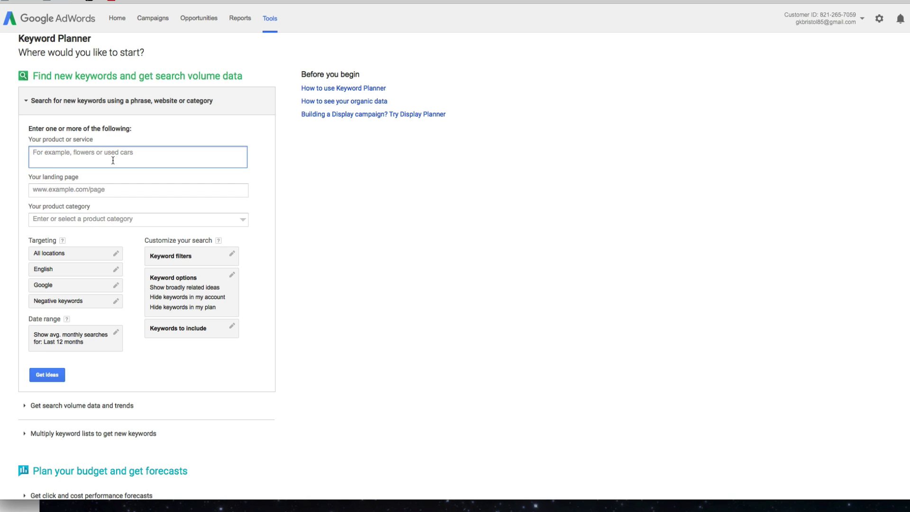
{"action": "type", "text": "paleo food diet"}
{"action": "left_click", "coordinate": [49, 376]}
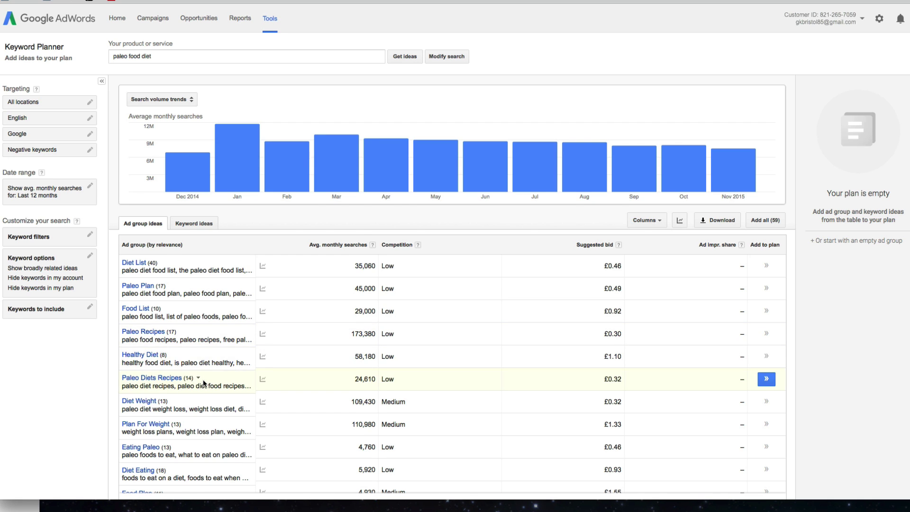
Examine the ad group ideas and the individual keyword ideas with their monthly searches, competition and suggested bids.
{"action": "scroll", "coordinate": [204, 381], "scroll_direction": "down", "scroll_amount": 2}
{"action": "scroll", "coordinate": [201, 329], "scroll_direction": "down", "scroll_amount": 2}
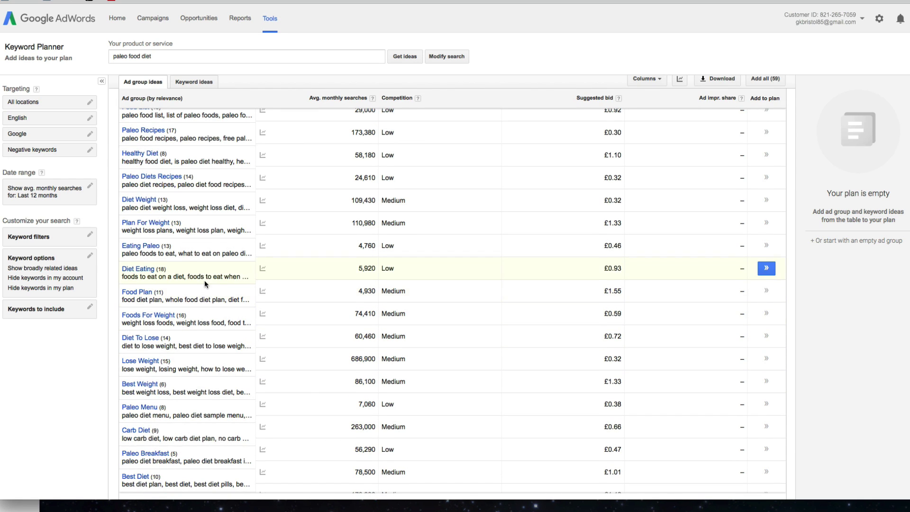
{"action": "scroll", "coordinate": [204, 280], "scroll_direction": "up", "scroll_amount": 3}
{"action": "scroll", "coordinate": [204, 280], "scroll_direction": "up", "scroll_amount": 1}
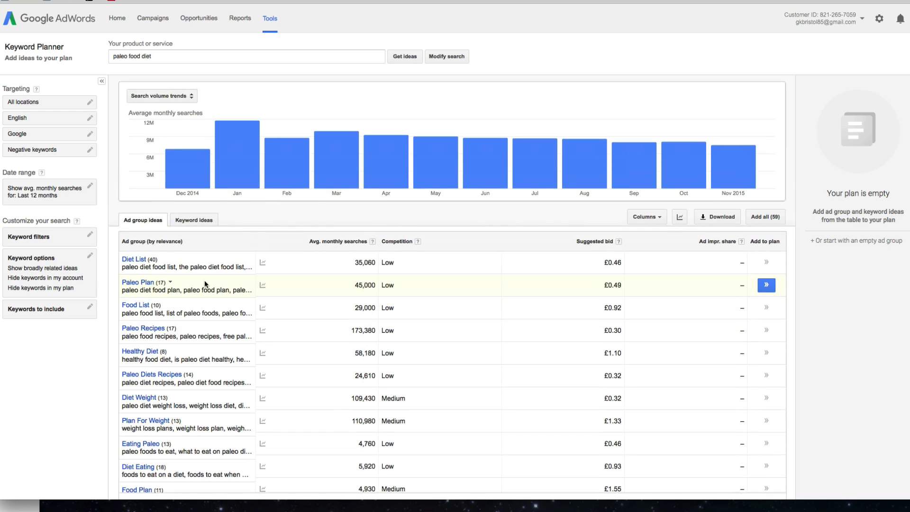
{"action": "scroll", "coordinate": [204, 280], "scroll_direction": "down", "scroll_amount": 3}
{"action": "scroll", "coordinate": [203, 281], "scroll_direction": "up", "scroll_amount": 3}
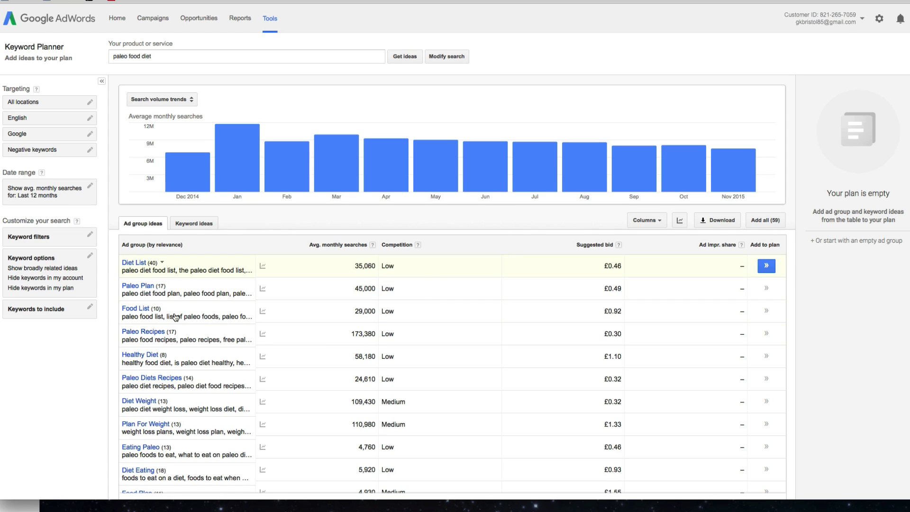
{"action": "left_click", "coordinate": [193, 227]}
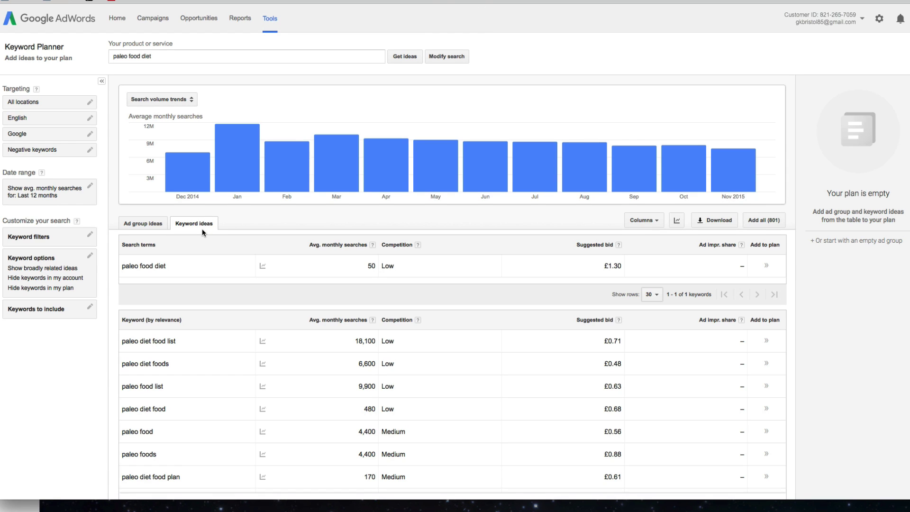
{"action": "scroll", "coordinate": [222, 416], "scroll_direction": "down", "scroll_amount": 10}
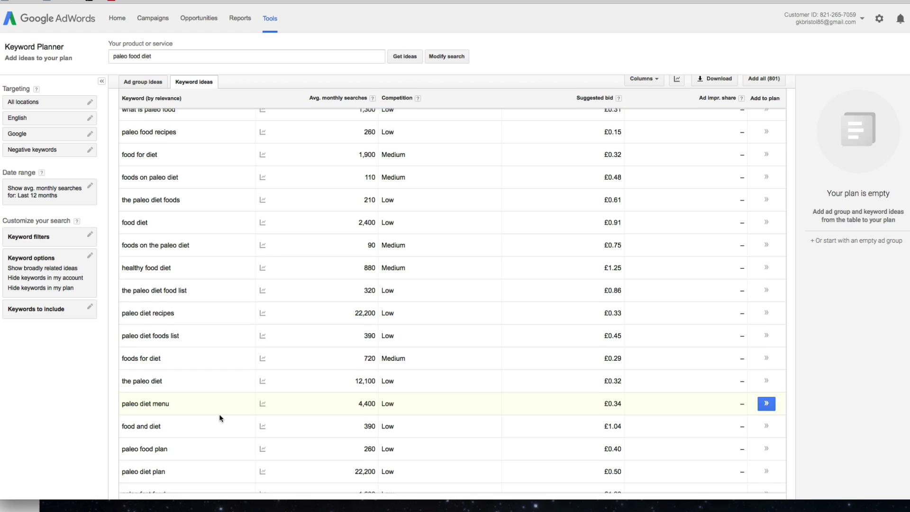
{"action": "scroll", "coordinate": [219, 414], "scroll_direction": "up", "scroll_amount": 10}
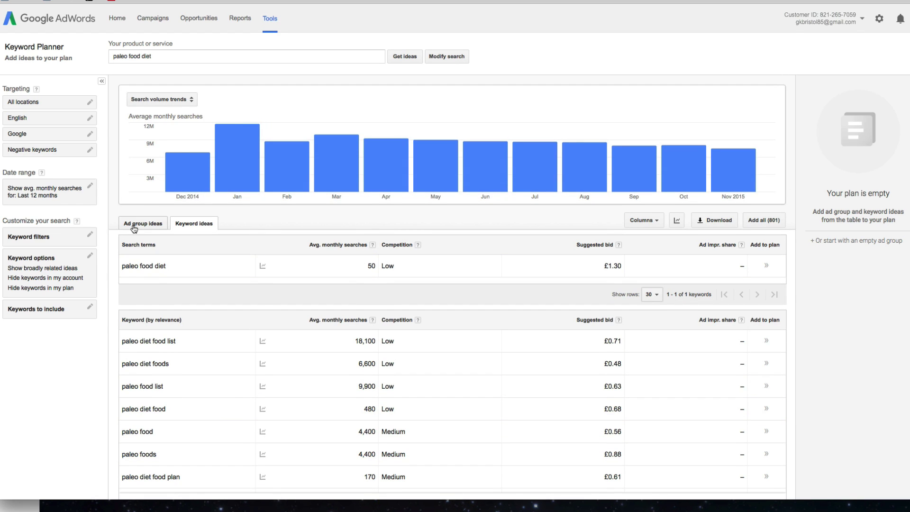
Return to the ad group ideas and add all of them to the plan.
{"action": "left_click", "coordinate": [135, 225]}
{"action": "scroll", "coordinate": [503, 198], "scroll_direction": "down", "scroll_amount": 1}
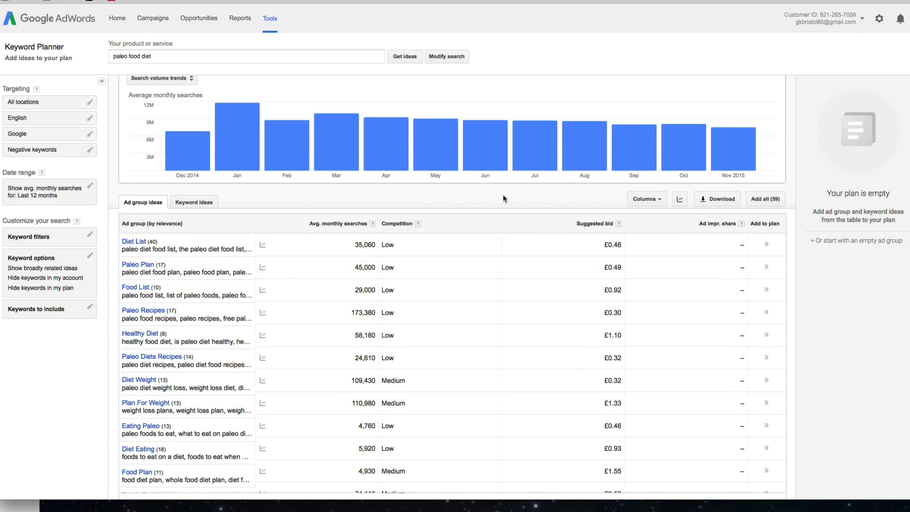
{"action": "left_click", "coordinate": [766, 200]}
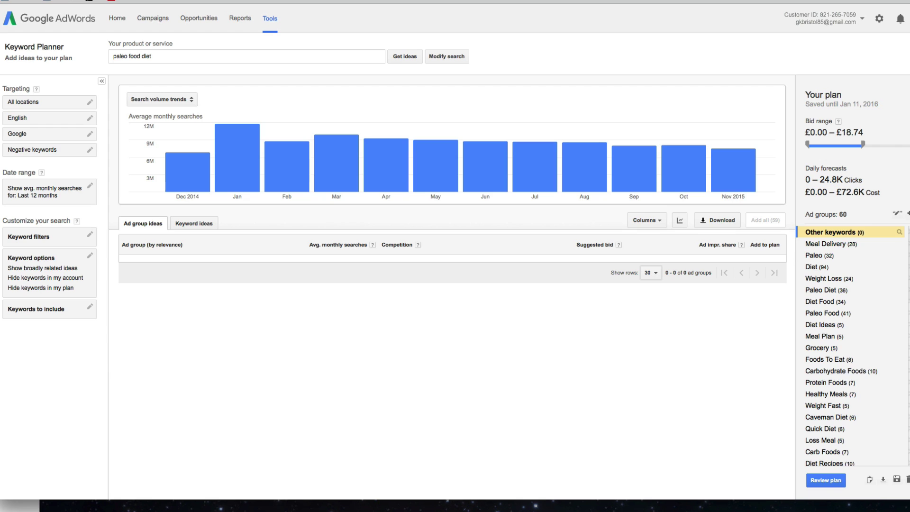
Set the plan's keyword match type to exact match and apply it to the keywords already in the plan.
{"action": "left_click", "coordinate": [896, 214]}
{"action": "left_click", "coordinate": [894, 216]}
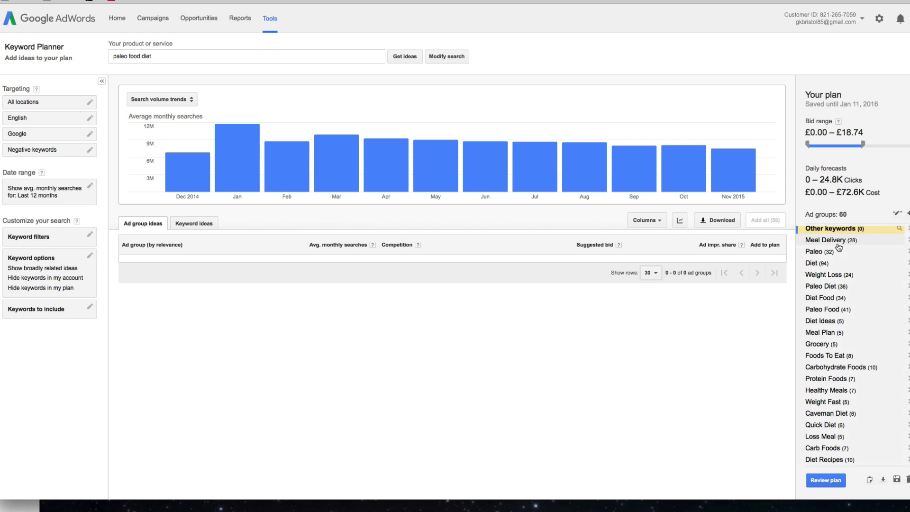
{"action": "left_click", "coordinate": [893, 216]}
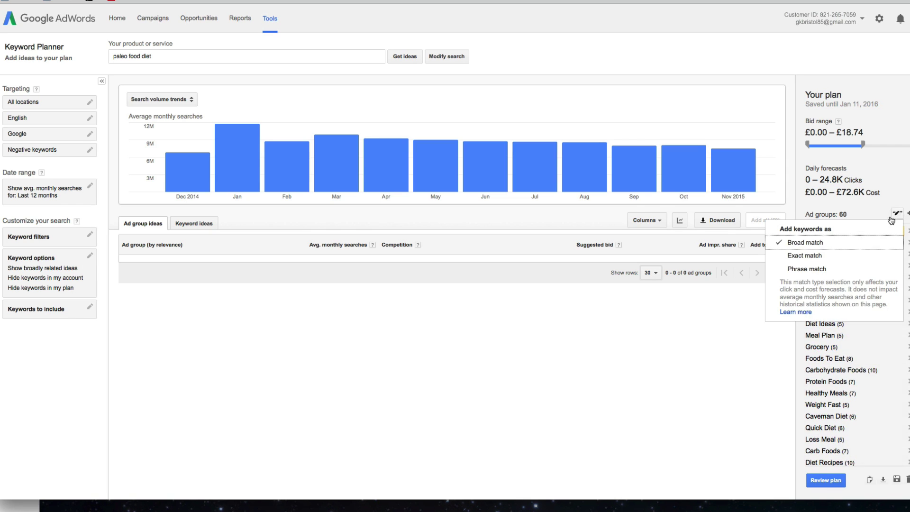
{"action": "left_click", "coordinate": [844, 264]}
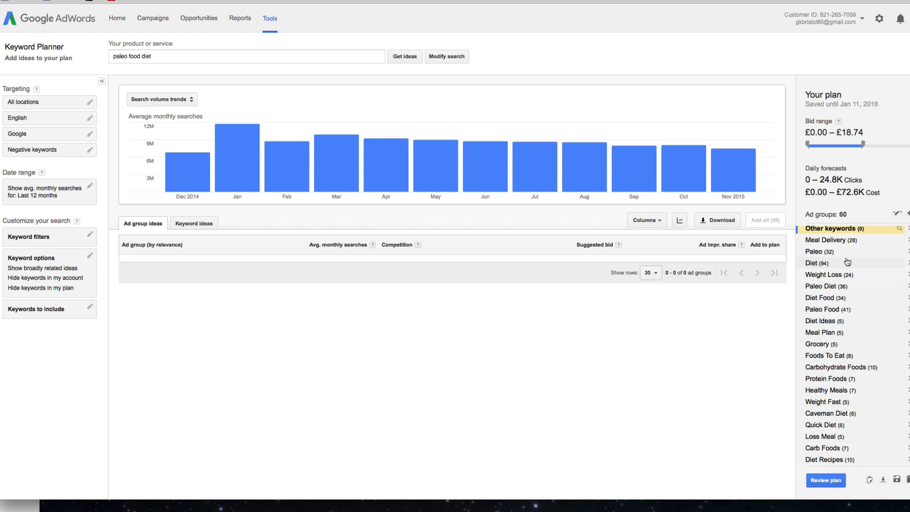
{"action": "left_click", "coordinate": [895, 217]}
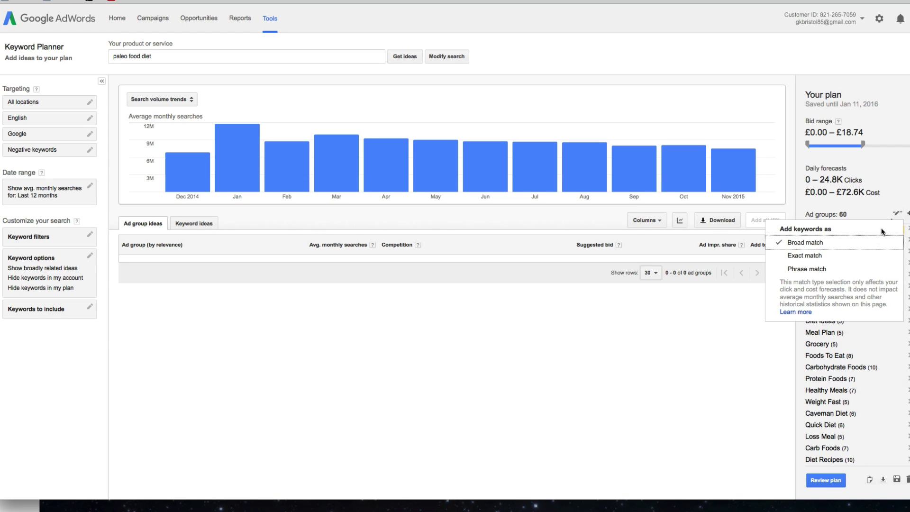
{"action": "left_click", "coordinate": [859, 263]}
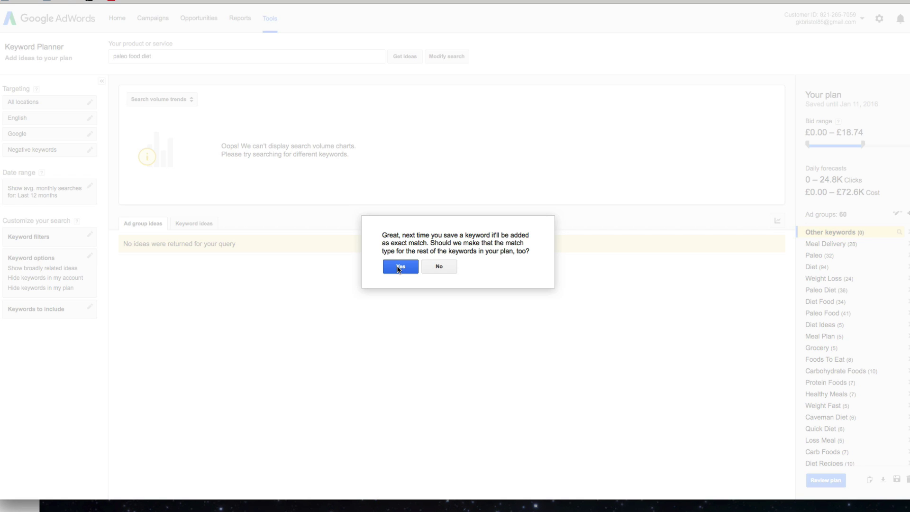
{"action": "left_click", "coordinate": [398, 267]}
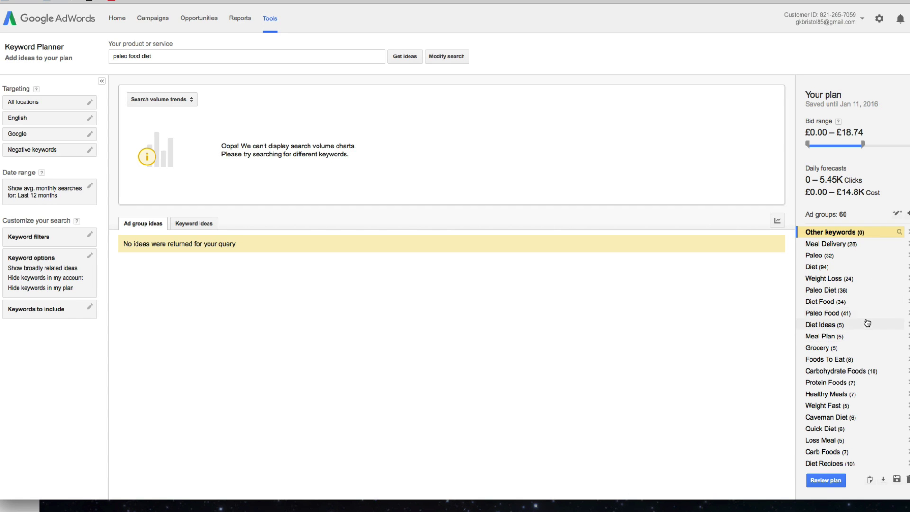
Look through the plan's ad groups and copy the plan's full keyword list to the clipboard.
{"action": "scroll", "coordinate": [866, 323], "scroll_direction": "down", "scroll_amount": 5}
{"action": "scroll", "coordinate": [861, 327], "scroll_direction": "up", "scroll_amount": 5}
{"action": "scroll", "coordinate": [836, 406], "scroll_direction": "down", "scroll_amount": 5}
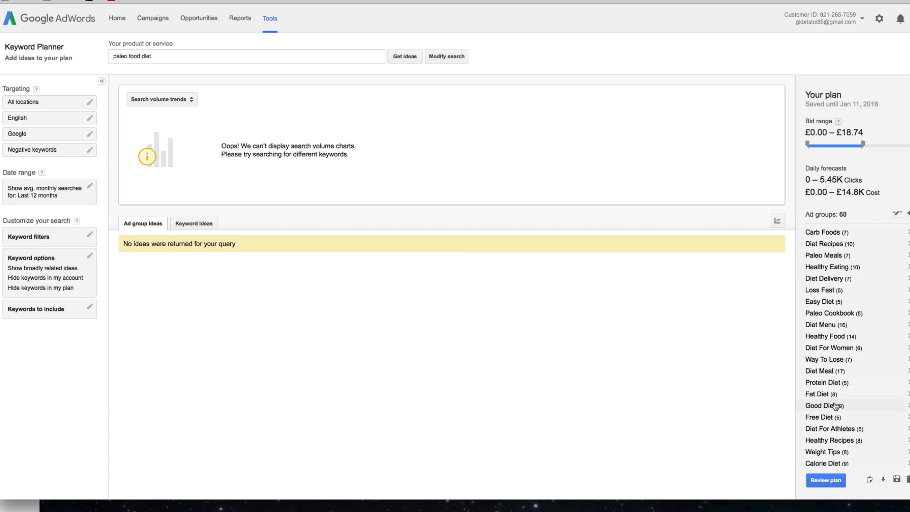
{"action": "scroll", "coordinate": [837, 408], "scroll_direction": "up", "scroll_amount": 5}
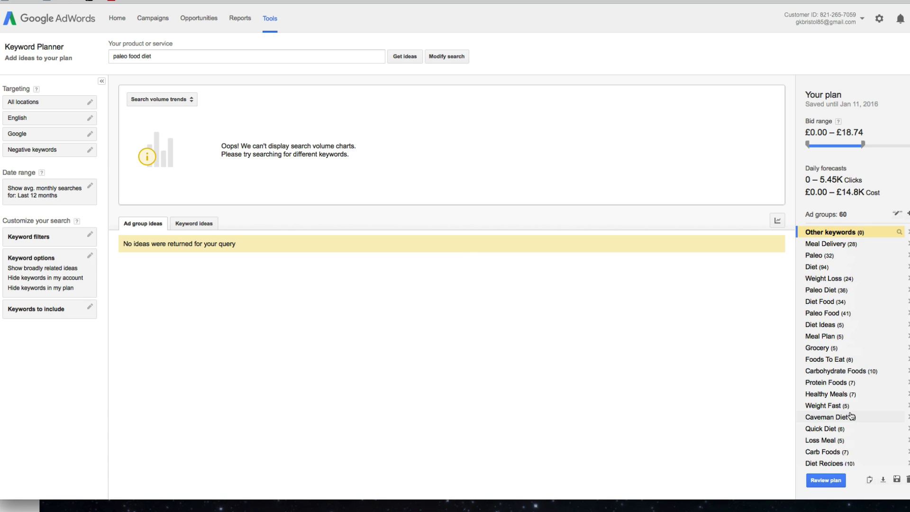
{"action": "left_click", "coordinate": [869, 481]}
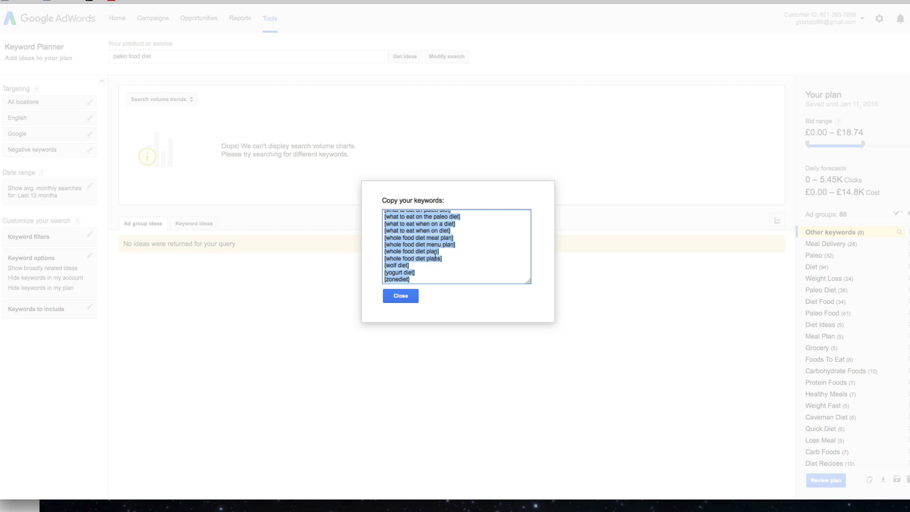
{"action": "scroll", "coordinate": [438, 261], "scroll_direction": "up", "scroll_amount": 10}
{"action": "right_click", "coordinate": [406, 222]}
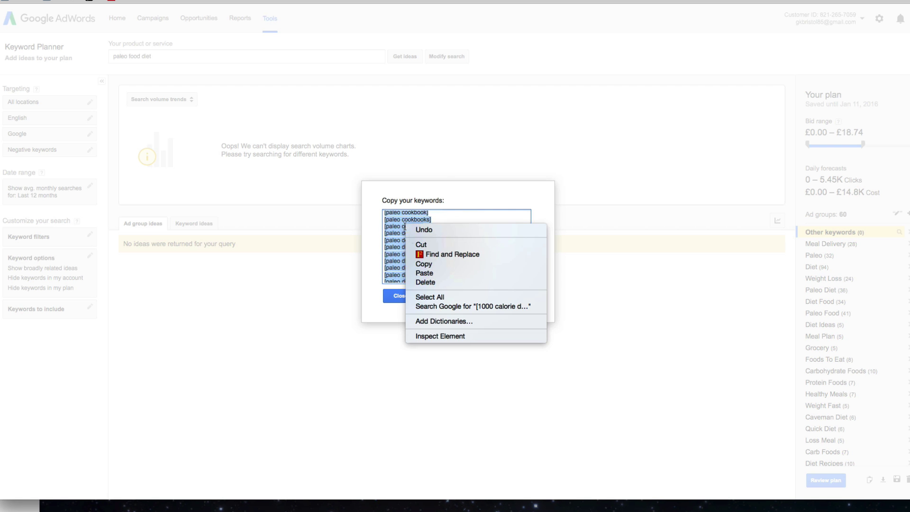
{"action": "left_click", "coordinate": [434, 268]}
{"action": "scroll", "coordinate": [432, 266], "scroll_direction": "down", "scroll_amount": 1}
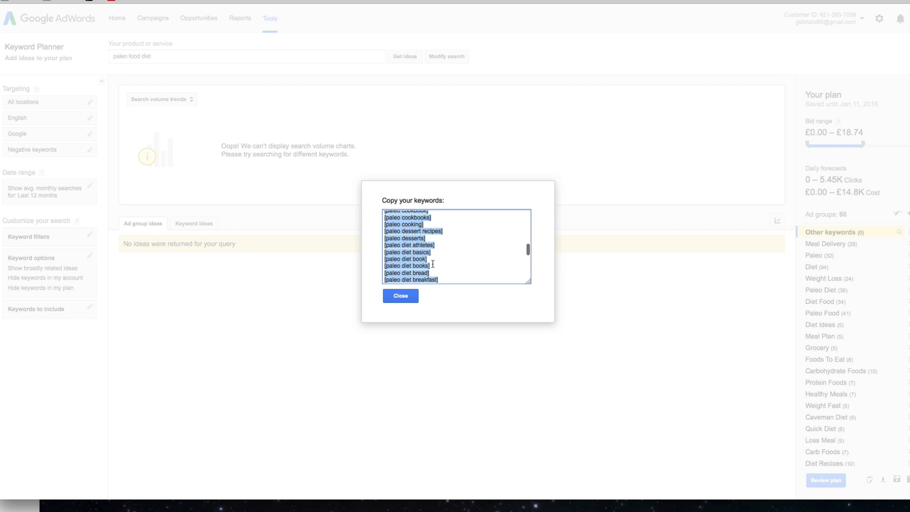
Paste the copied keywords into a blank text document, close the planner's keyword copy dialog and check the pasted list.
{"action": "left_click_drag", "start_coordinate": [0, 366], "coordinate": [212, 133]}
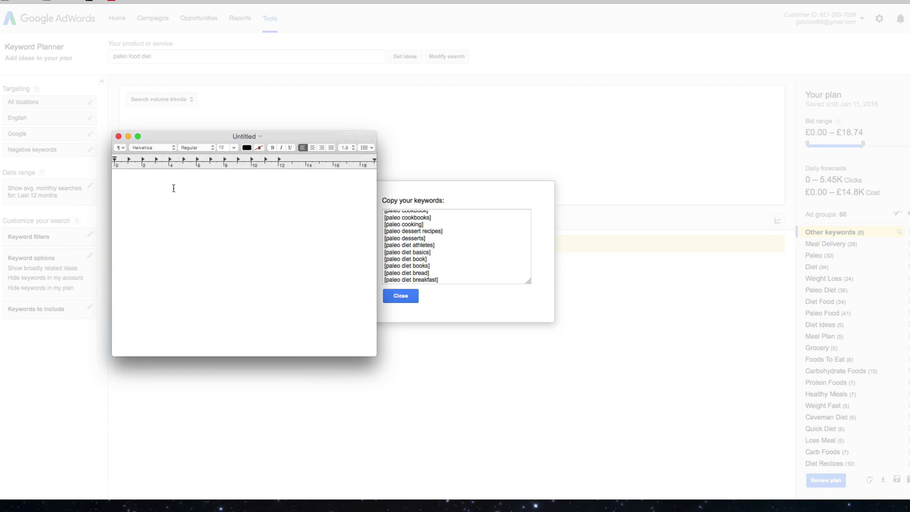
{"action": "key", "text": "super+v"}
{"action": "scroll", "coordinate": [210, 241], "scroll_direction": "up", "scroll_amount": 3}
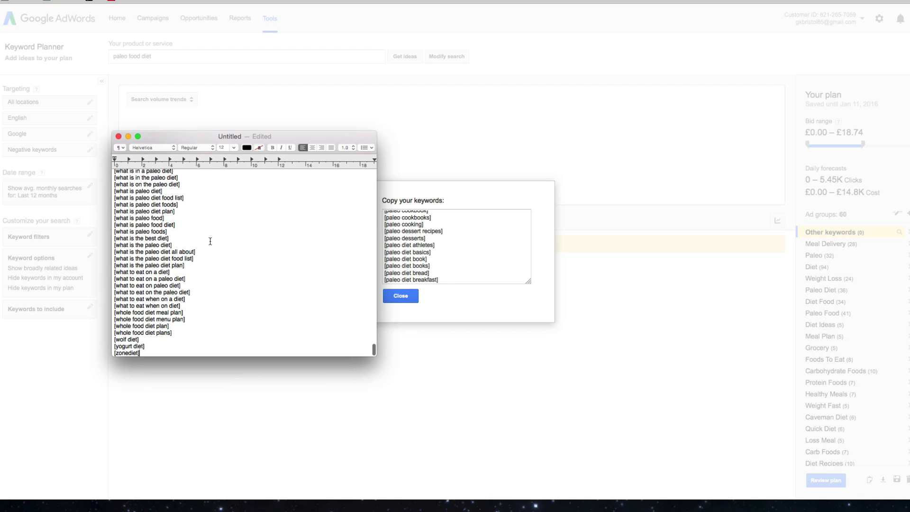
{"action": "scroll", "coordinate": [210, 241], "scroll_direction": "up", "scroll_amount": 20}
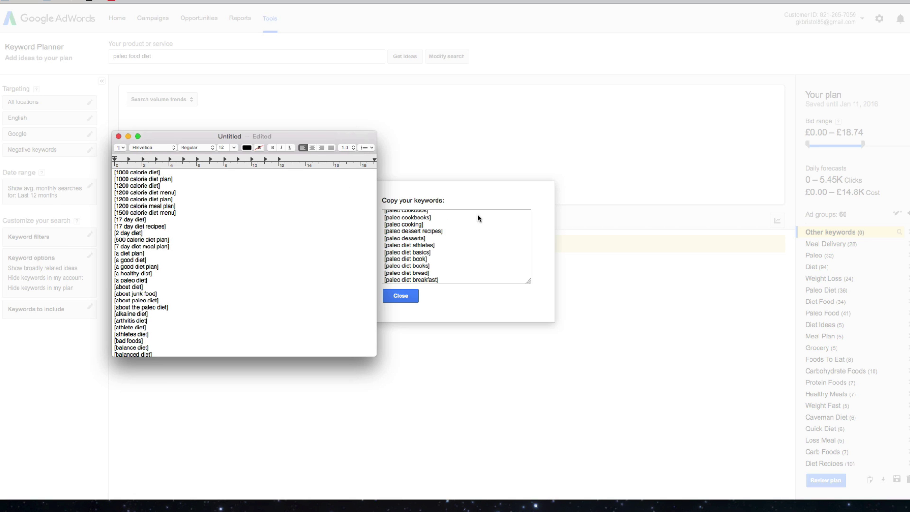
{"action": "left_click", "coordinate": [442, 216]}
{"action": "left_click", "coordinate": [412, 295]}
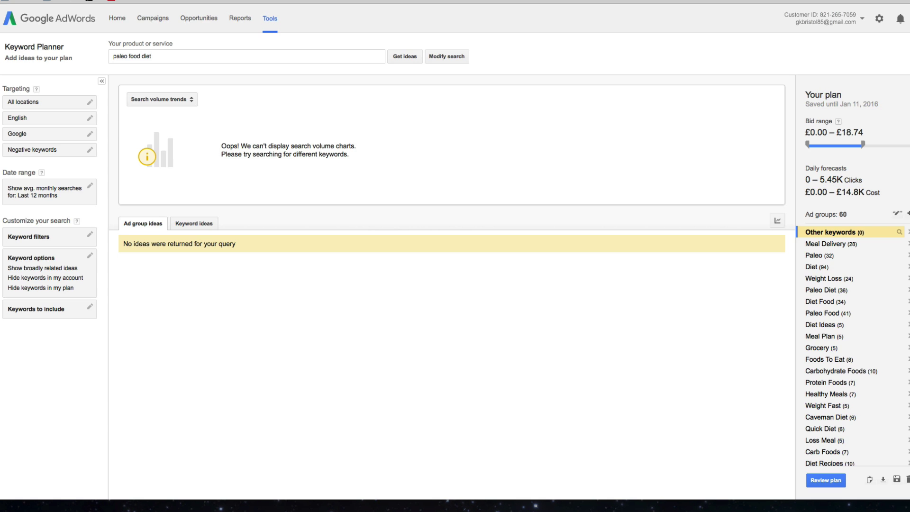
{"action": "key", "text": "super+Tab"}
{"action": "scroll", "coordinate": [276, 247], "scroll_direction": "down", "scroll_amount": 10}
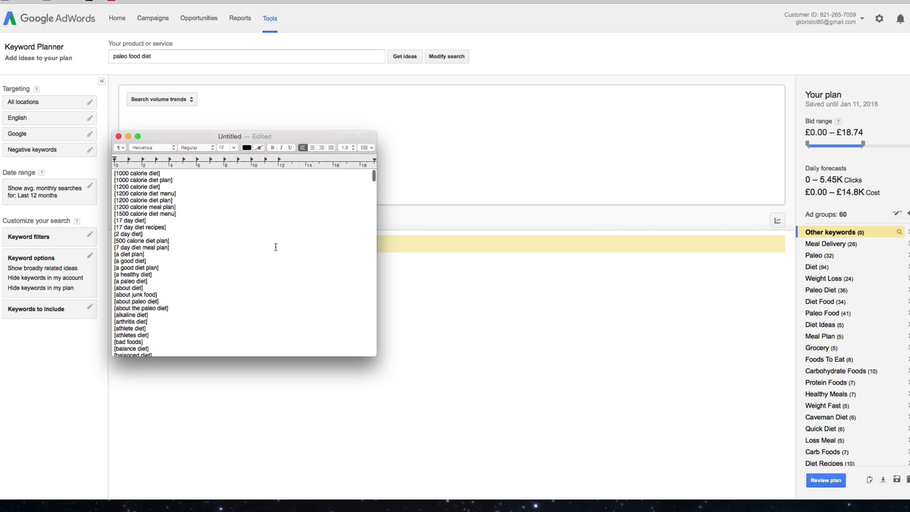
{"action": "scroll", "coordinate": [276, 247], "scroll_direction": "down", "scroll_amount": 3}
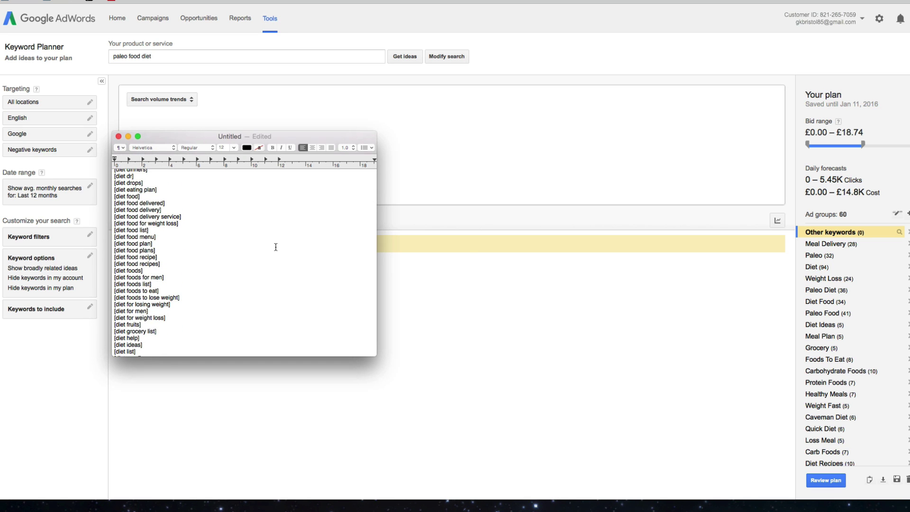
{"action": "scroll", "coordinate": [276, 247], "scroll_direction": "down", "scroll_amount": 20}
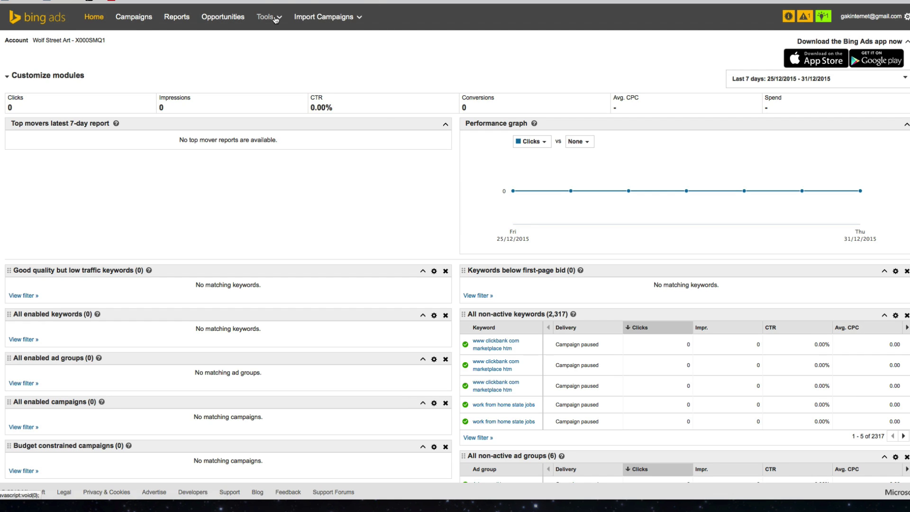
Switch to Bing Ads and open its Research Keywords tool.
{"action": "scroll", "coordinate": [275, 21], "scroll_direction": "down", "scroll_amount": 1}
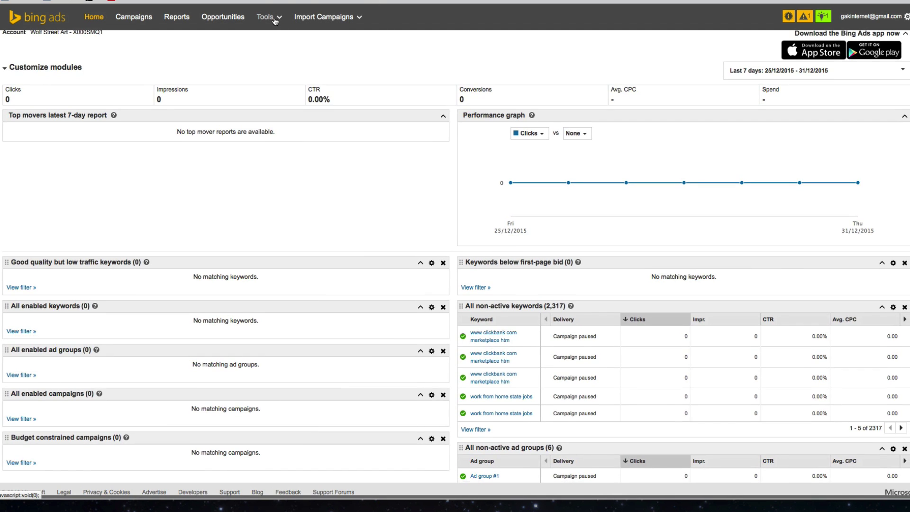
{"action": "left_click", "coordinate": [275, 18]}
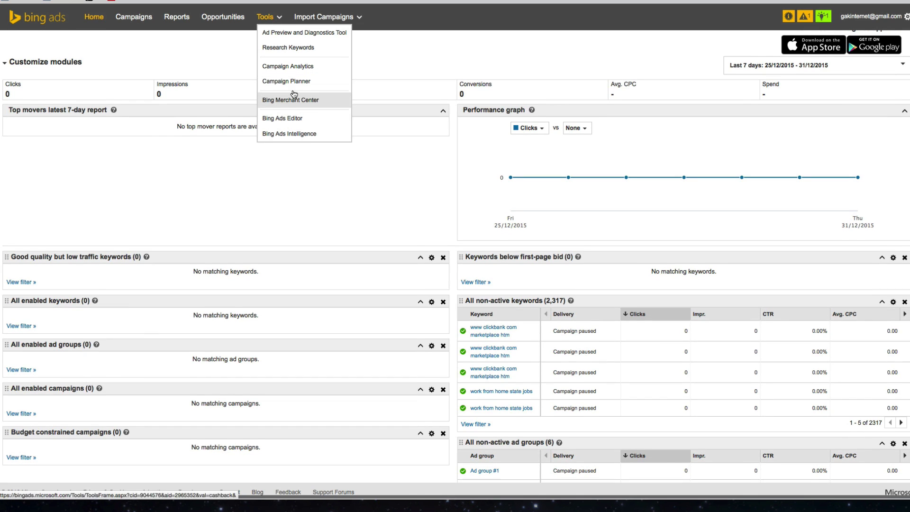
{"action": "left_click", "coordinate": [295, 48]}
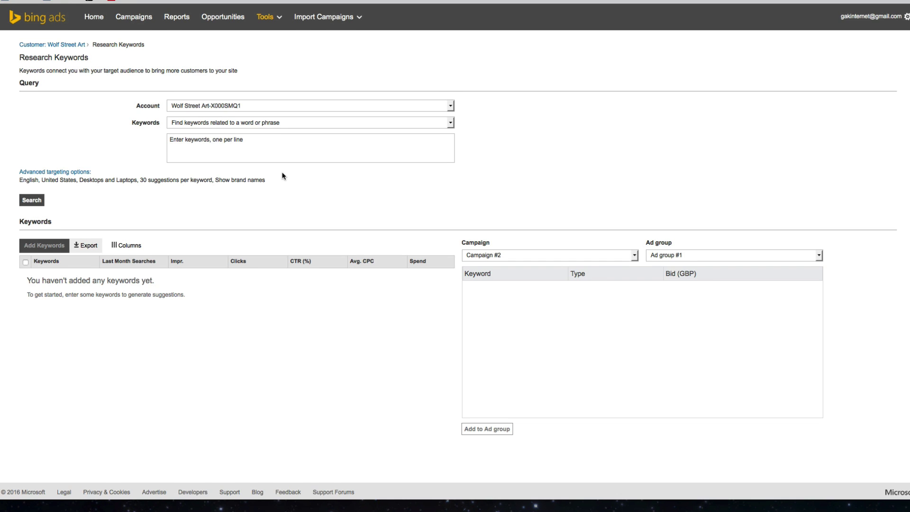
Enter "paleo food" as the keyword and add United Kingdom, Canada, India, Singapore, Ireland, Australia, New Zealand and Malaysia to the targeted countries.
{"action": "left_click", "coordinate": [253, 147]}
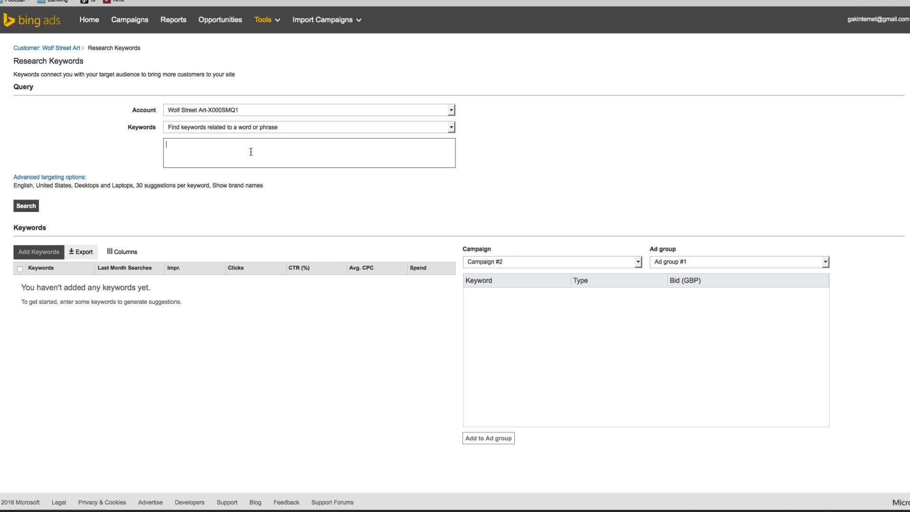
{"action": "type", "text": "paleo food"}
{"action": "left_click", "coordinate": [59, 178]}
{"action": "left_click", "coordinate": [167, 214]}
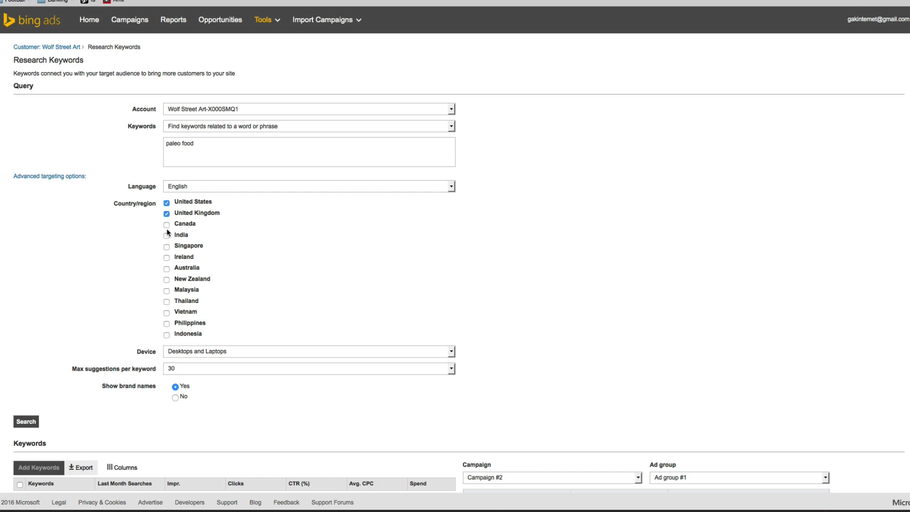
{"action": "left_click", "coordinate": [166, 236]}
{"action": "left_click", "coordinate": [166, 247]}
{"action": "left_click", "coordinate": [166, 257]}
{"action": "left_click", "coordinate": [166, 268]}
{"action": "left_click", "coordinate": [166, 280]}
{"action": "left_click", "coordinate": [167, 291]}
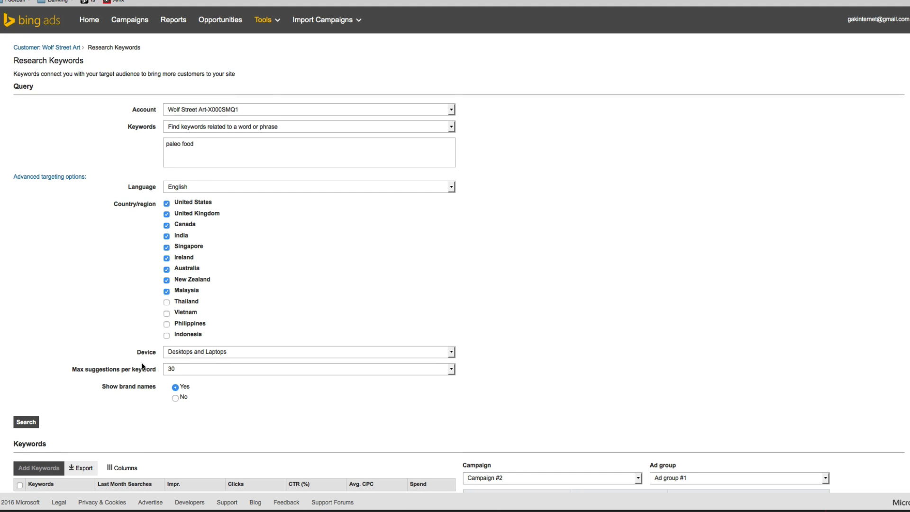
Keep the device as Desktops and Laptops, set the maximum suggestions per keyword to 60 and run the keyword search.
{"action": "scroll", "coordinate": [147, 365], "scroll_direction": "down", "scroll_amount": 3}
{"action": "left_click", "coordinate": [223, 200]}
{"action": "left_click", "coordinate": [195, 218]}
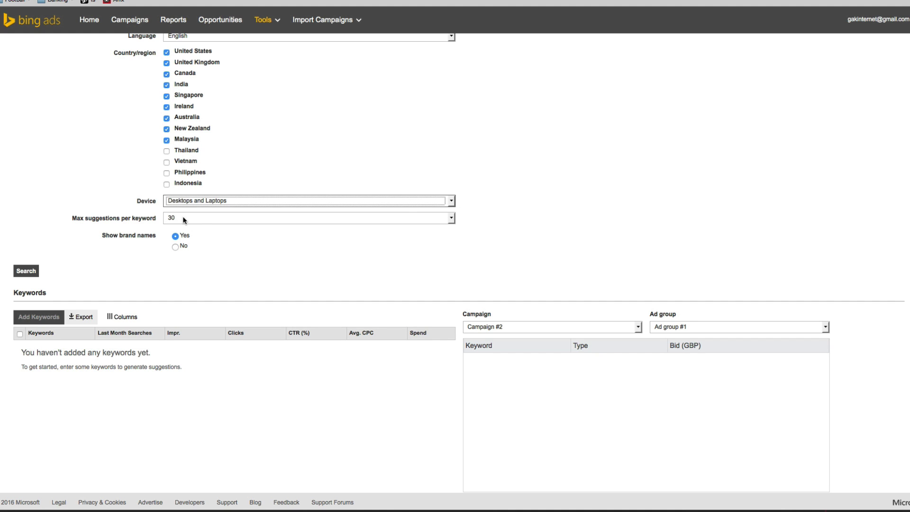
{"action": "left_click", "coordinate": [184, 220]}
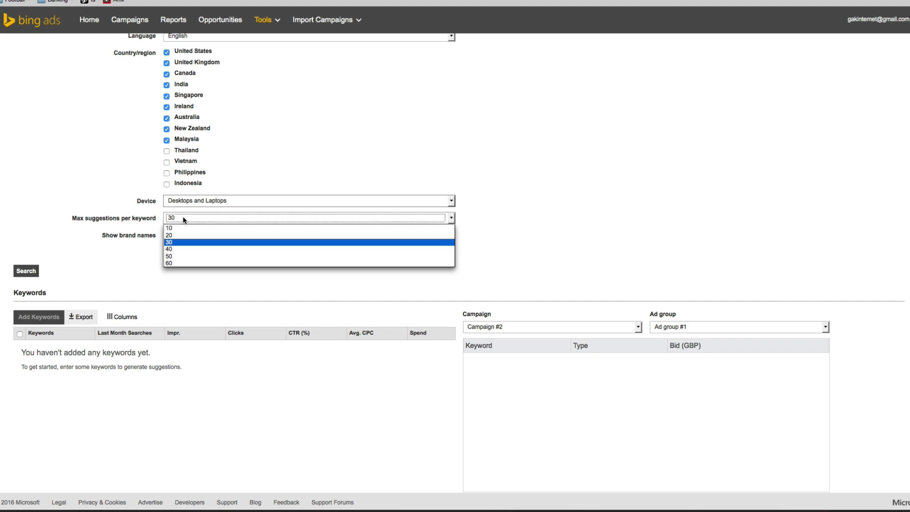
{"action": "left_click", "coordinate": [176, 262]}
{"action": "left_click", "coordinate": [19, 271]}
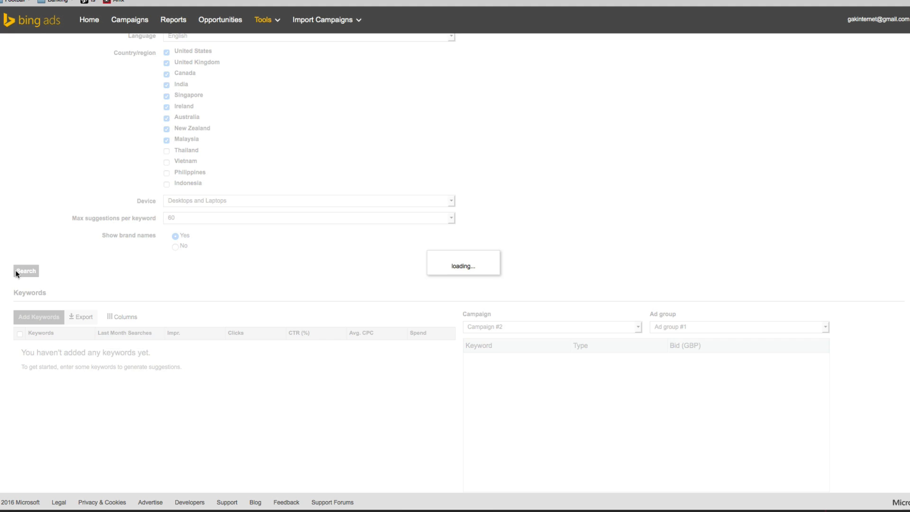
Look over the suggested keywords, then export them and open the exported file in Numbers.
{"action": "scroll", "coordinate": [264, 258], "scroll_direction": "down", "scroll_amount": 5}
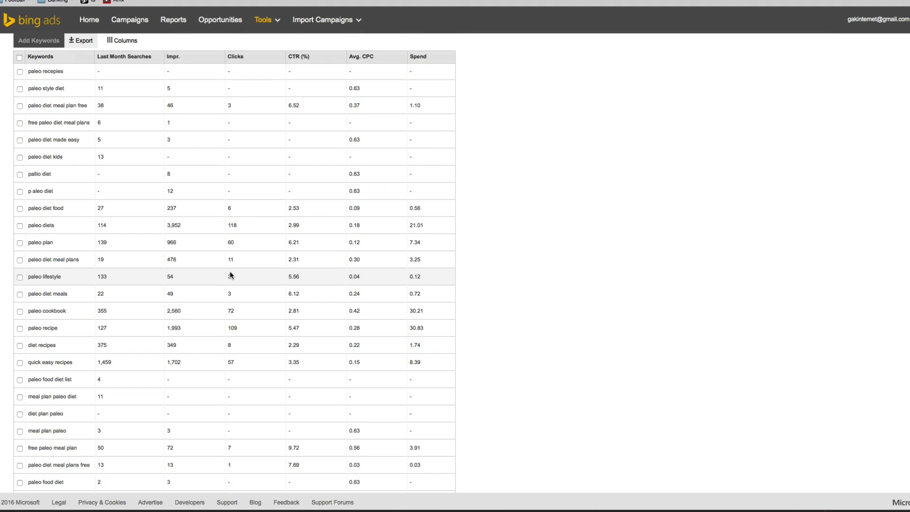
{"action": "scroll", "coordinate": [46, 351], "scroll_direction": "up", "scroll_amount": 7}
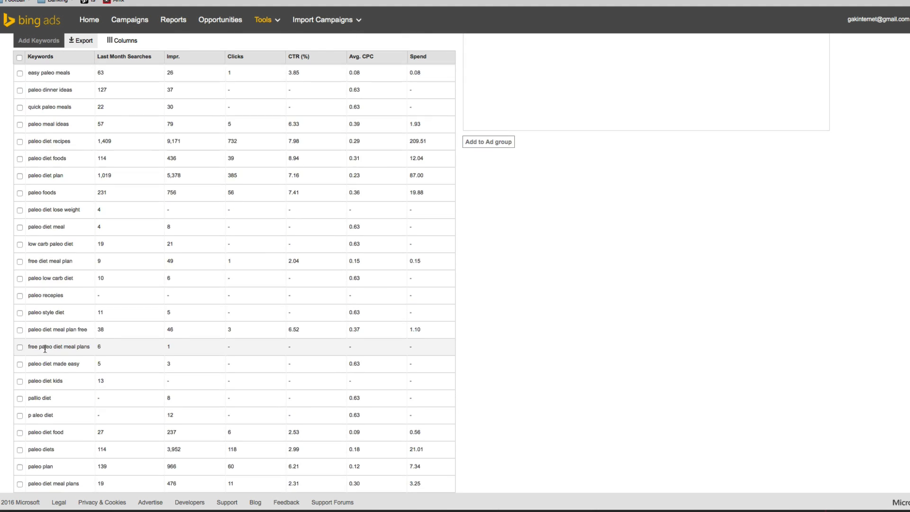
{"action": "scroll", "coordinate": [44, 348], "scroll_direction": "up", "scroll_amount": 5}
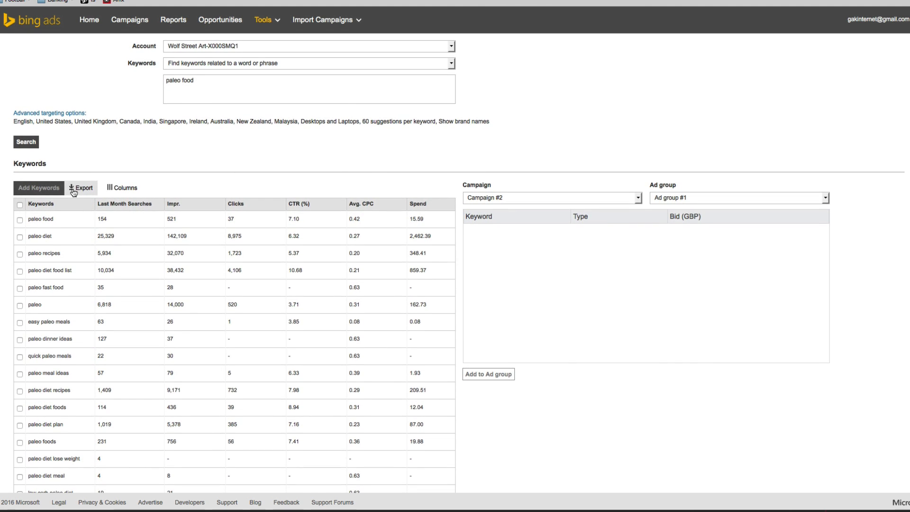
{"action": "left_click", "coordinate": [73, 191]}
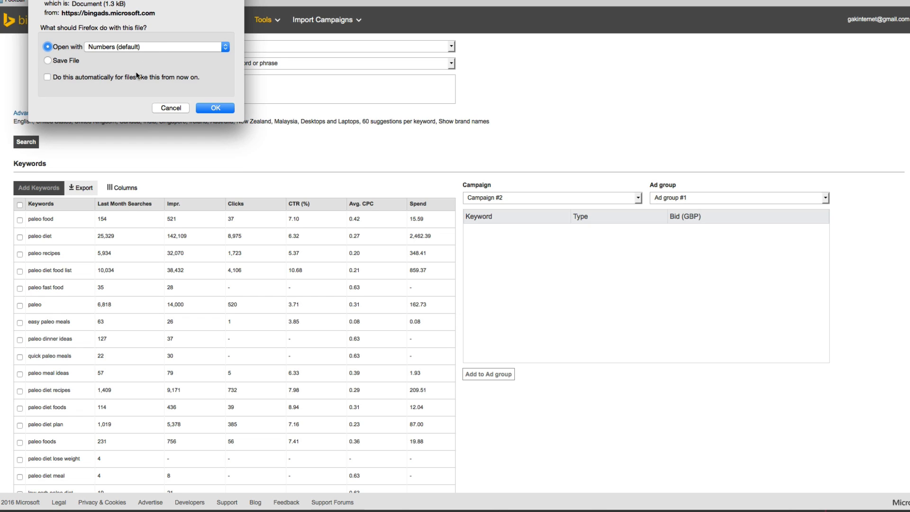
{"action": "left_click", "coordinate": [157, 48]}
{"action": "left_click", "coordinate": [146, 59]}
{"action": "left_click", "coordinate": [208, 108]}
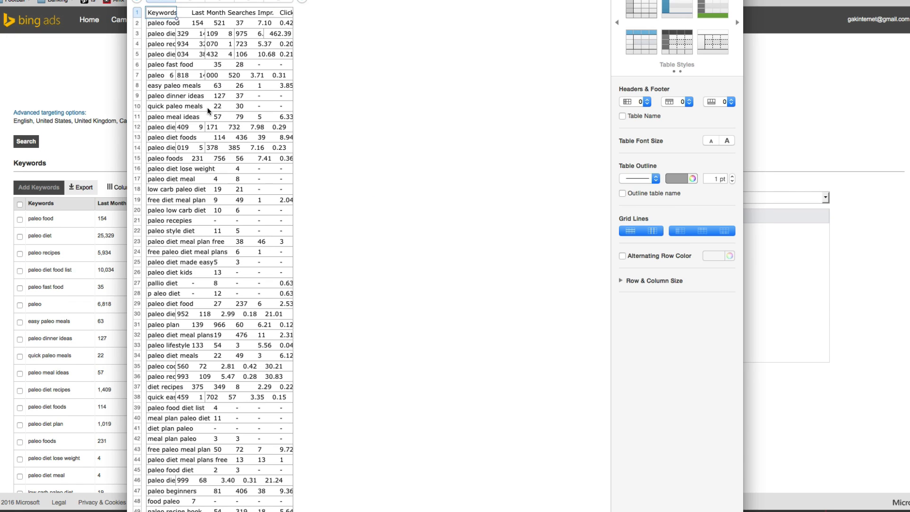
Select the keyword cells in the first column of the exported spreadsheet, from "paleo food" downward.
{"action": "left_click", "coordinate": [178, 76]}
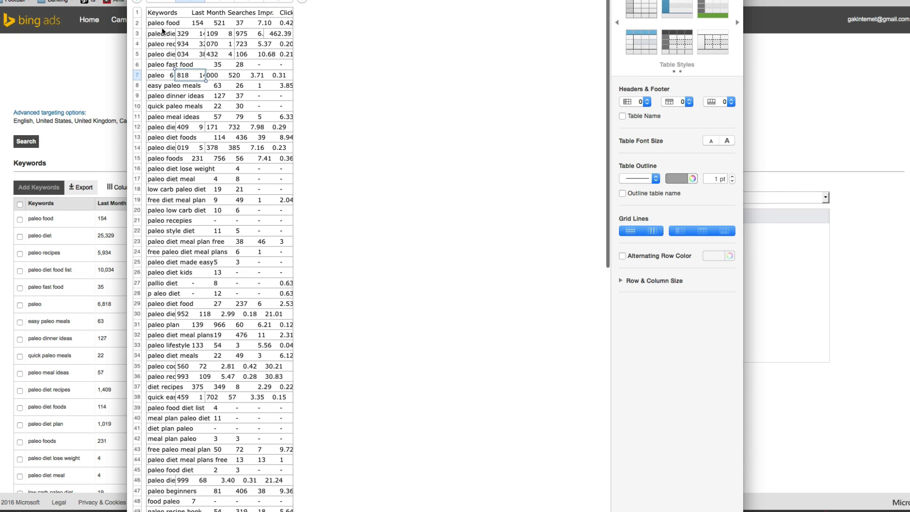
{"action": "left_click", "coordinate": [162, 23]}
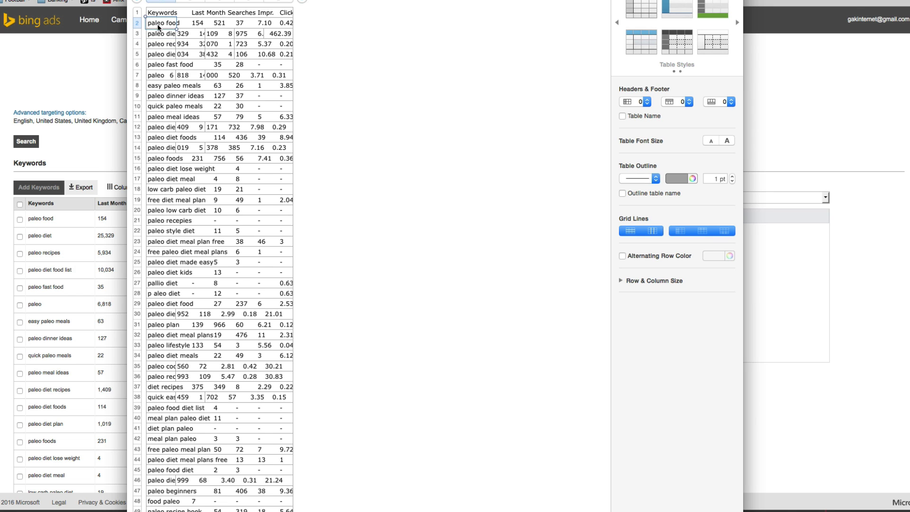
{"action": "left_click_drag", "start_coordinate": [152, 25], "coordinate": [156, 498]}
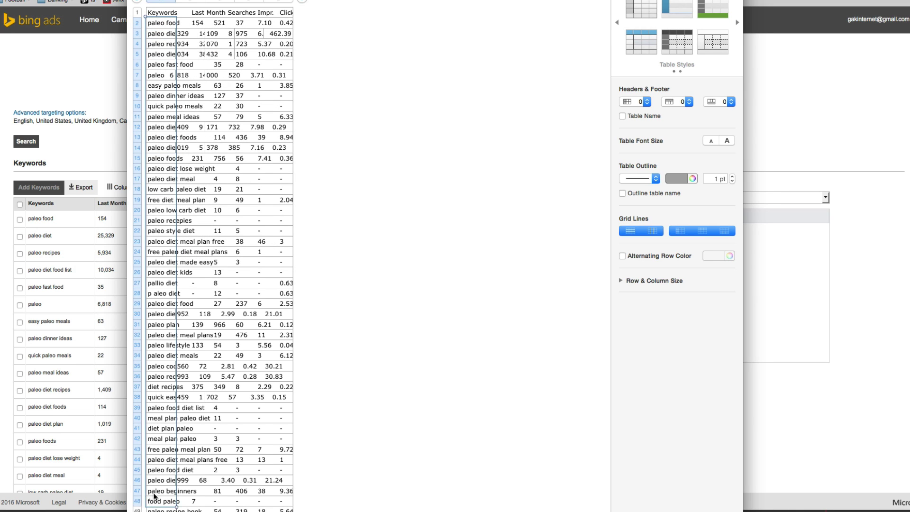
{"action": "scroll", "coordinate": [203, 439], "scroll_direction": "down", "scroll_amount": 5}
Bring up the text document holding the copied exact-match keywords and look towards the end of its list.
{"action": "key", "text": "super+Tab"}
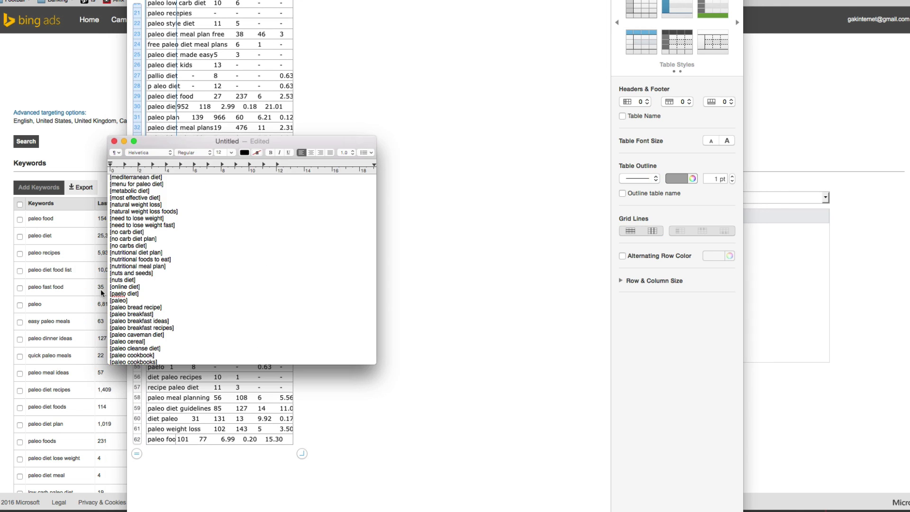
{"action": "scroll", "coordinate": [219, 279], "scroll_direction": "down", "scroll_amount": 5}
{"action": "scroll", "coordinate": [219, 279], "scroll_direction": "down", "scroll_amount": 10}
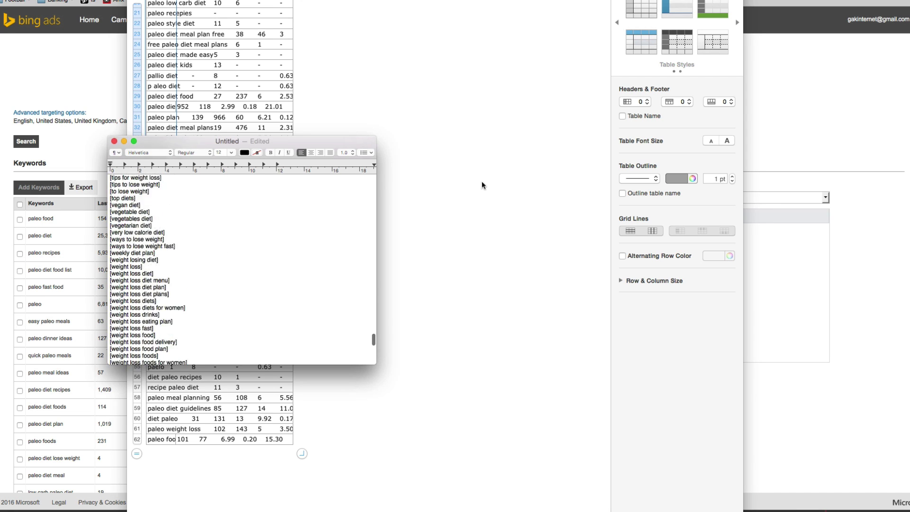
Hide the spreadsheet and move the text document out of the way to return to the Bing Ads keyword results.
{"action": "left_click", "coordinate": [481, 185]}
{"action": "key", "text": "super+h"}
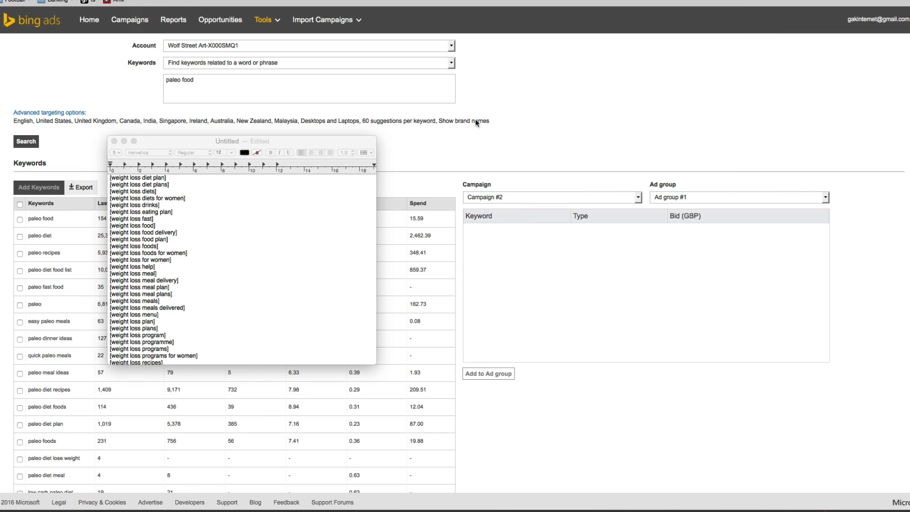
{"action": "left_click_drag", "start_coordinate": [162, 145], "coordinate": [0, 166]}
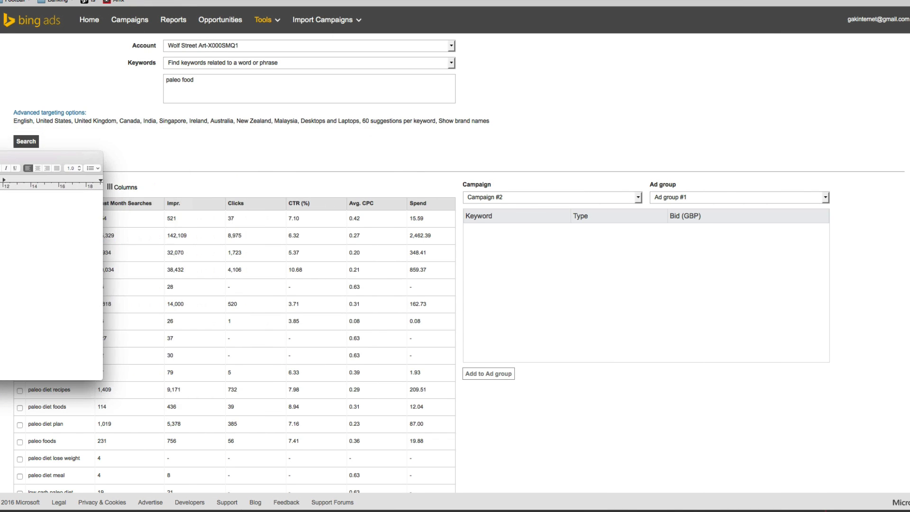
{"action": "left_click", "coordinate": [85, 133]}
{"action": "left_click_drag", "start_coordinate": [85, 144], "coordinate": [8, 109]}
{"action": "left_click", "coordinate": [124, 146]}
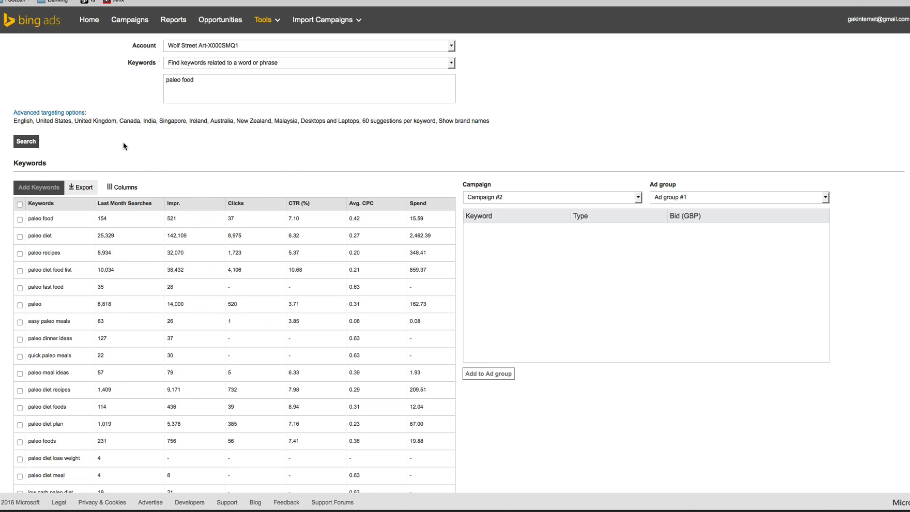
{"action": "key", "text": "super+Tab"}
{"action": "left_click", "coordinate": [161, 146]}
{"action": "scroll", "coordinate": [171, 156], "scroll_direction": "up", "scroll_amount": 3}
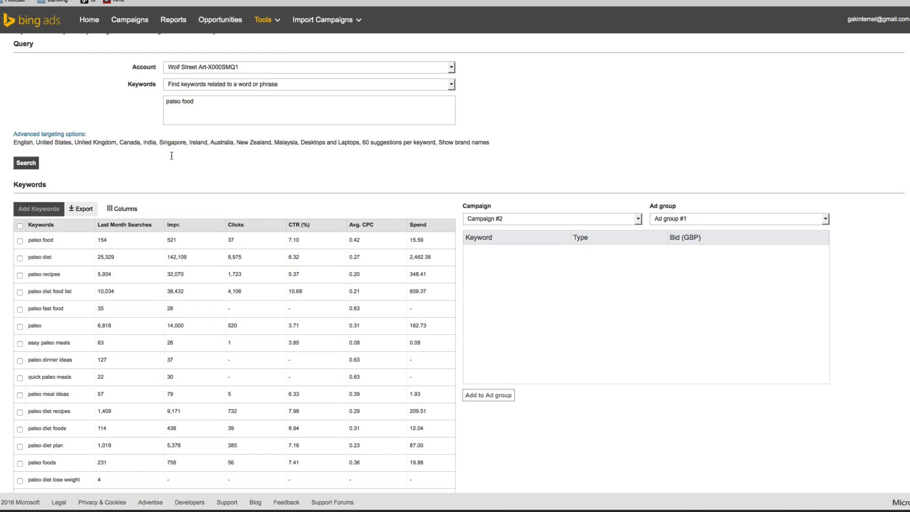
Search Google for "paleo food diet", using the correctly spelled query.
{"action": "left_click", "coordinate": [549, 0]}
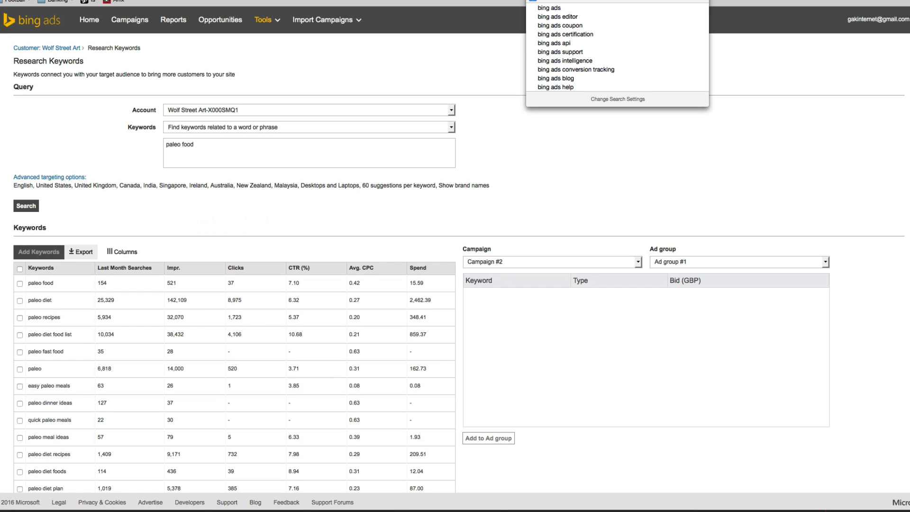
{"action": "type", "text": "paleo food diet"}
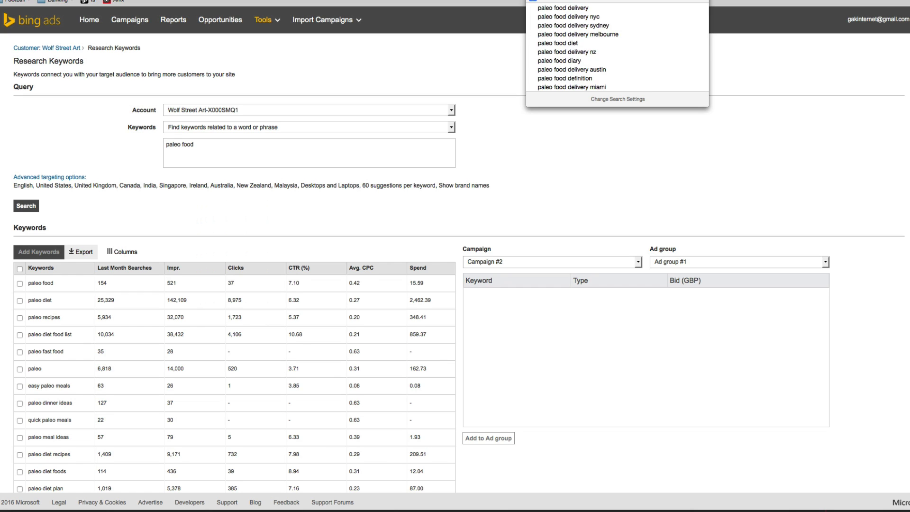
{"action": "key", "text": "Return"}
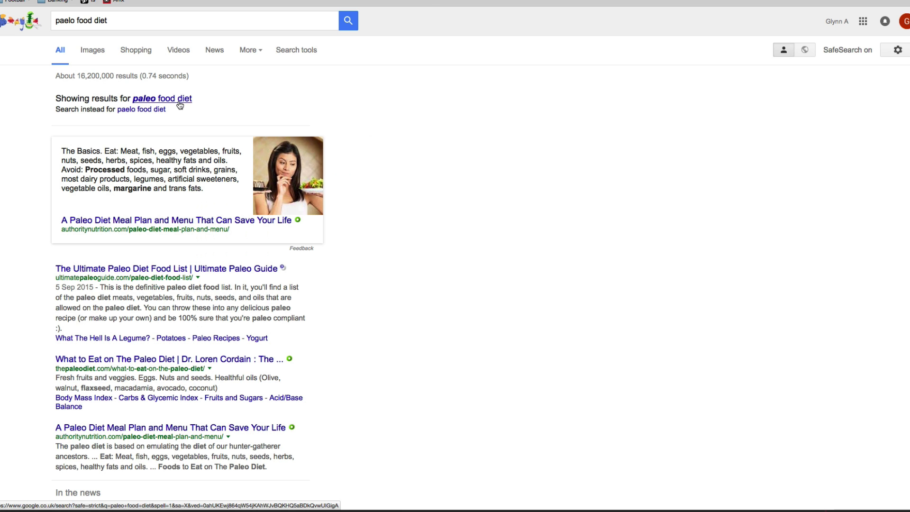
{"action": "left_click", "coordinate": [179, 100]}
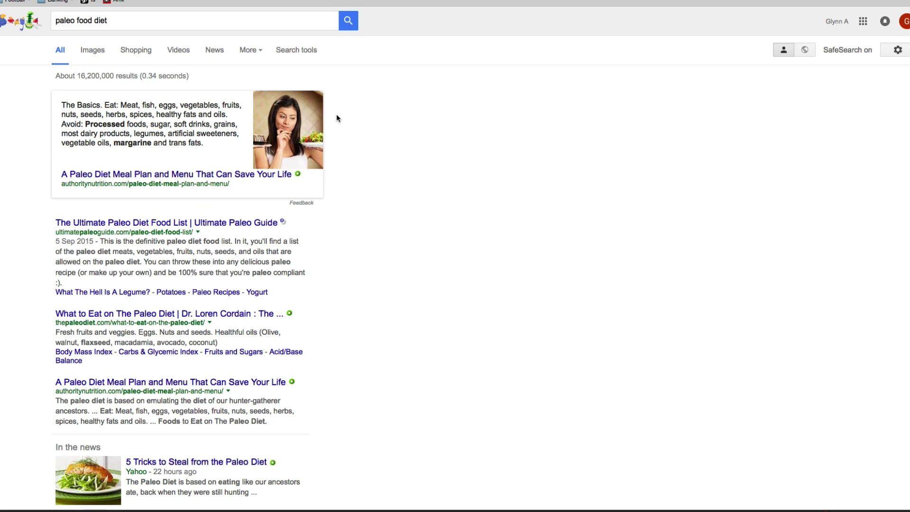
Look through the first three pages of Google results for "paleo food diet" to see which sites and ads appear.
{"action": "scroll", "coordinate": [311, 178], "scroll_direction": "down", "scroll_amount": 15}
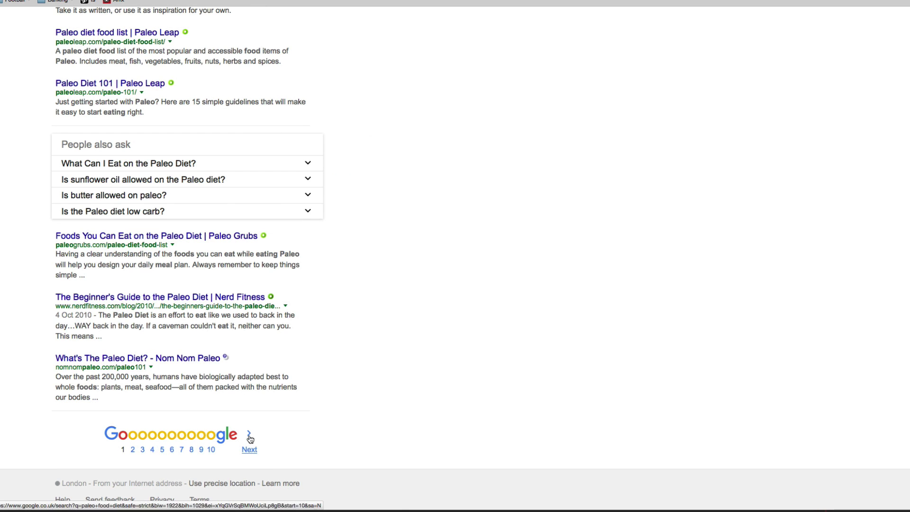
{"action": "scroll", "coordinate": [280, 83], "scroll_direction": "up", "scroll_amount": 15}
{"action": "scroll", "coordinate": [283, 76], "scroll_direction": "down", "scroll_amount": 15}
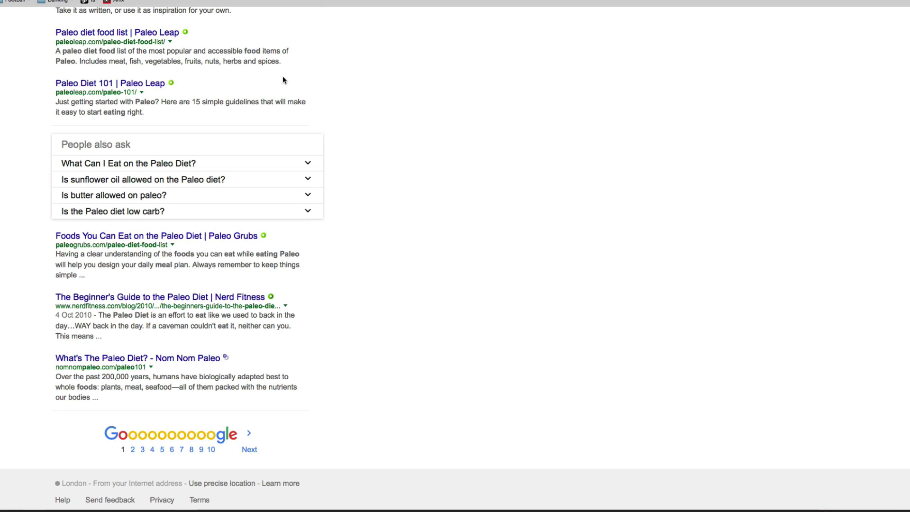
{"action": "left_click", "coordinate": [252, 446]}
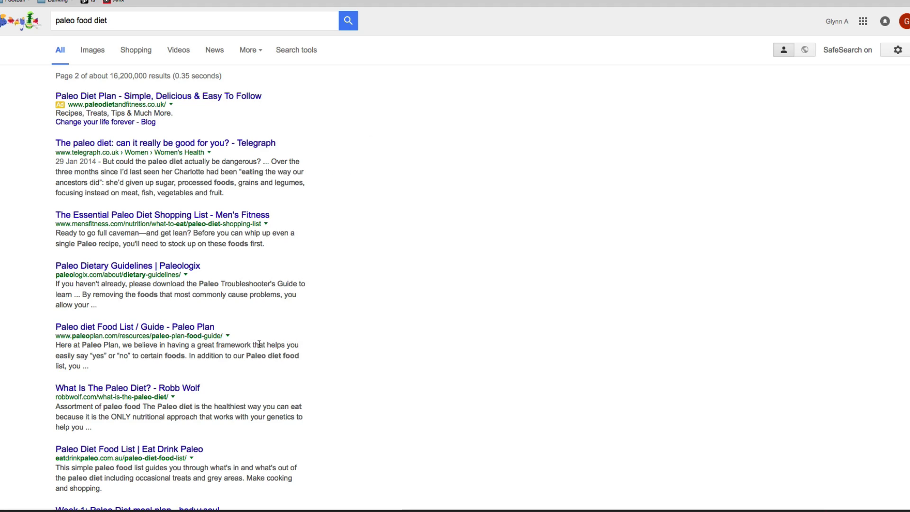
{"action": "scroll", "coordinate": [259, 345], "scroll_direction": "down", "scroll_amount": 15}
{"action": "left_click", "coordinate": [264, 450]}
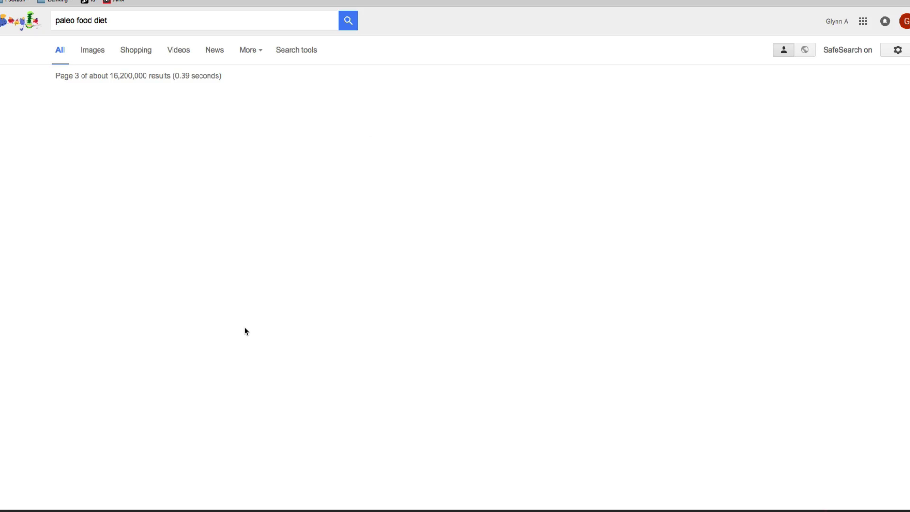
{"action": "scroll", "coordinate": [244, 329], "scroll_direction": "down", "scroll_amount": 15}
{"action": "scroll", "coordinate": [242, 323], "scroll_direction": "up", "scroll_amount": 15}
{"action": "scroll", "coordinate": [238, 84], "scroll_direction": "down", "scroll_amount": 2}
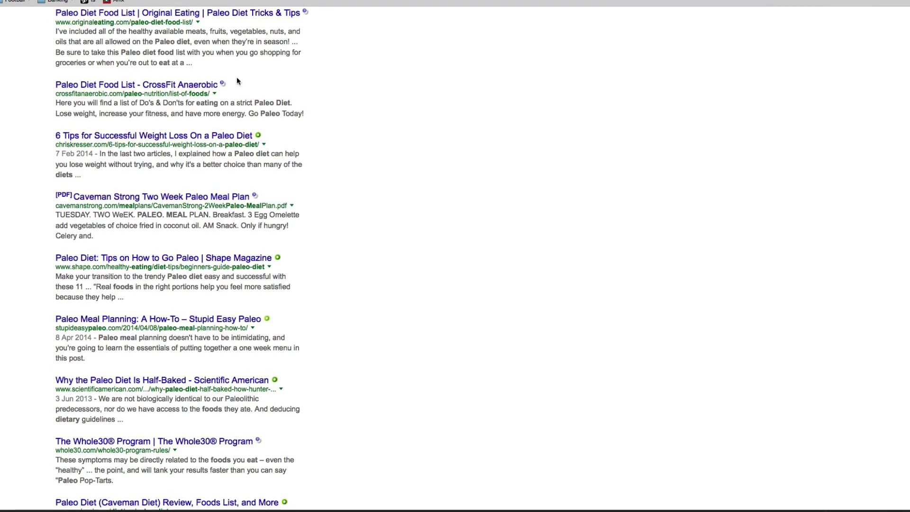
{"action": "scroll", "coordinate": [214, 72], "scroll_direction": "up", "scroll_amount": 2}
Shorten the Google query to "paleo food", search again and look through the first two result pages.
{"action": "left_click", "coordinate": [100, 20]}
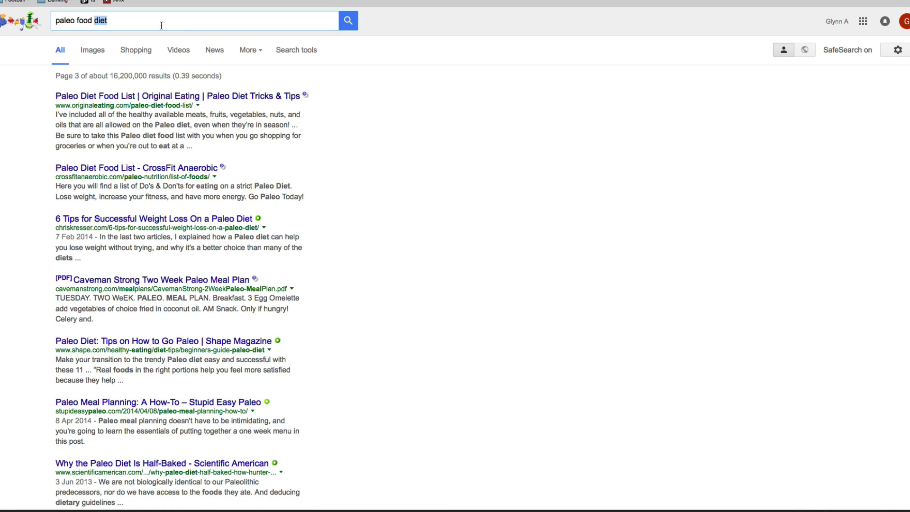
{"action": "key", "text": "BackSpace"}
{"action": "key", "text": "Return"}
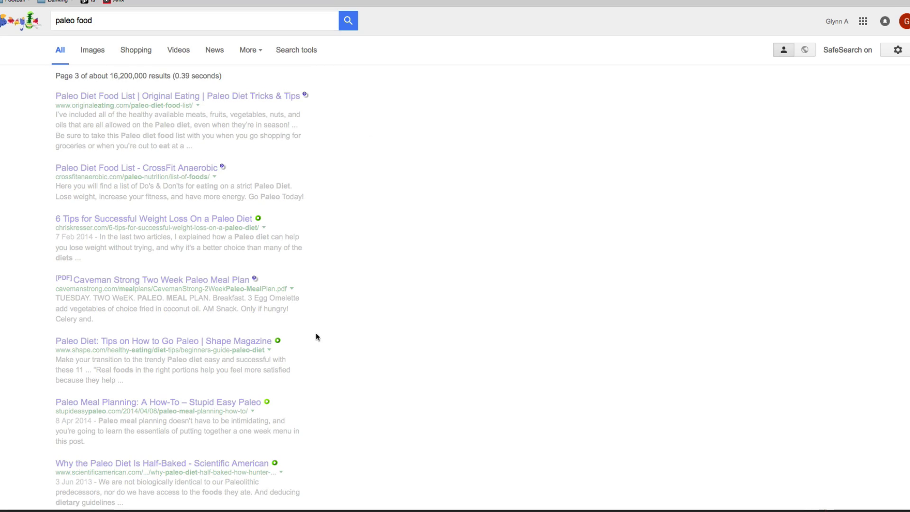
{"action": "scroll", "coordinate": [326, 334], "scroll_direction": "down", "scroll_amount": 15}
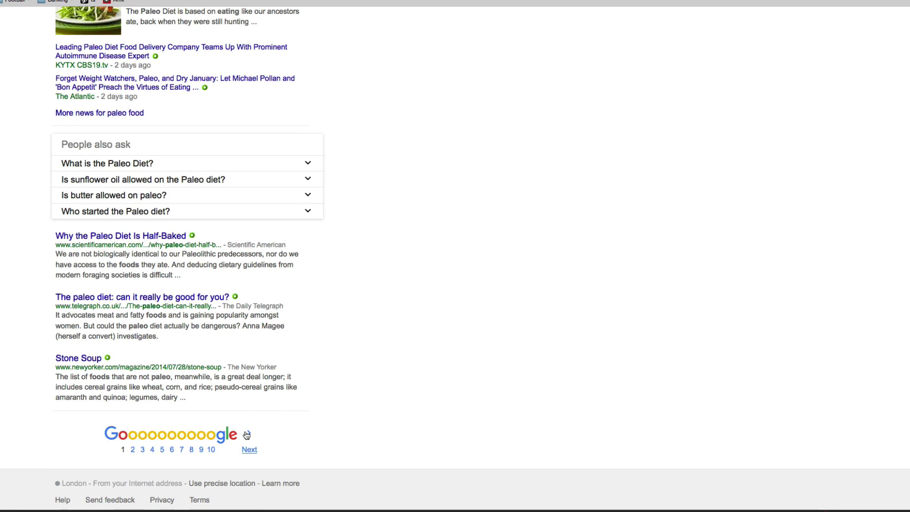
{"action": "left_click", "coordinate": [247, 435]}
{"action": "scroll", "coordinate": [238, 382], "scroll_direction": "down", "scroll_amount": 10}
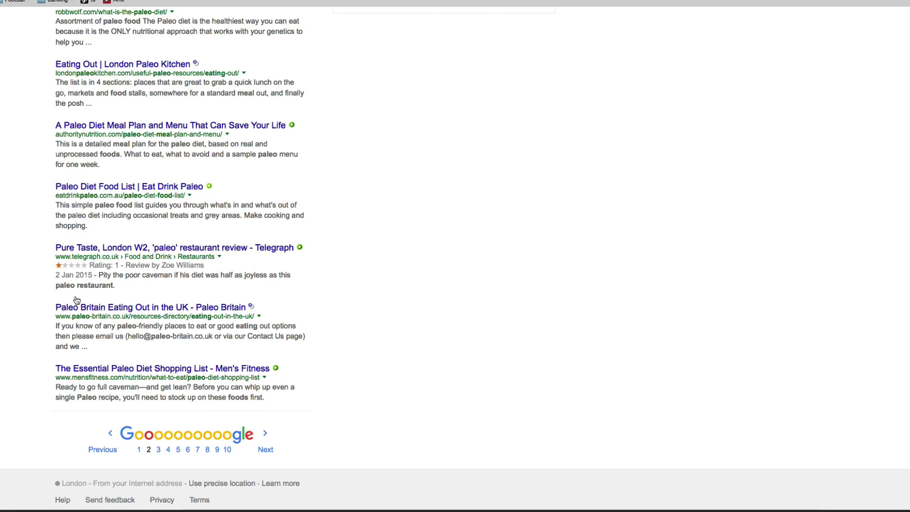
{"action": "scroll", "coordinate": [322, 361], "scroll_direction": "up", "scroll_amount": 10}
Bring up Google's autocomplete suggestions for "paleo food" and examine the related phrases.
{"action": "left_click", "coordinate": [130, 21]}
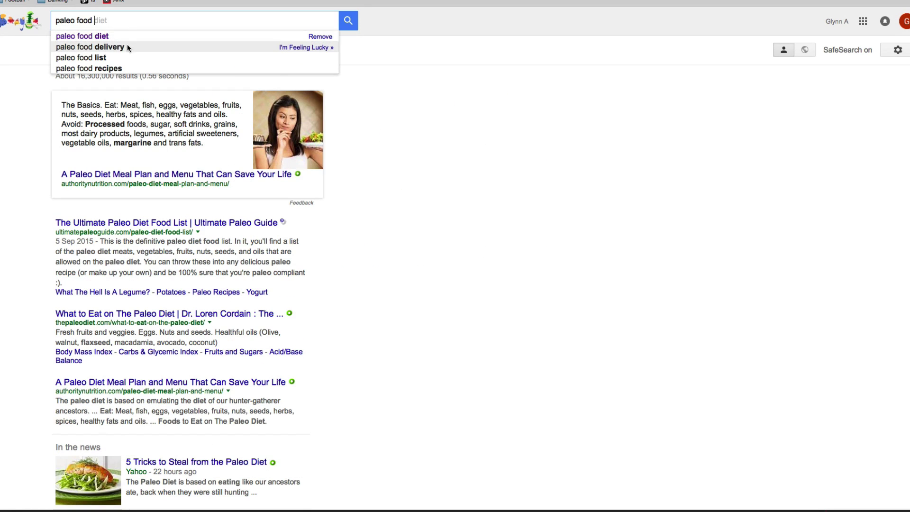
{"action": "scroll", "coordinate": [123, 69], "scroll_direction": "down", "scroll_amount": 2}
{"action": "scroll", "coordinate": [124, 67], "scroll_direction": "up", "scroll_amount": 2}
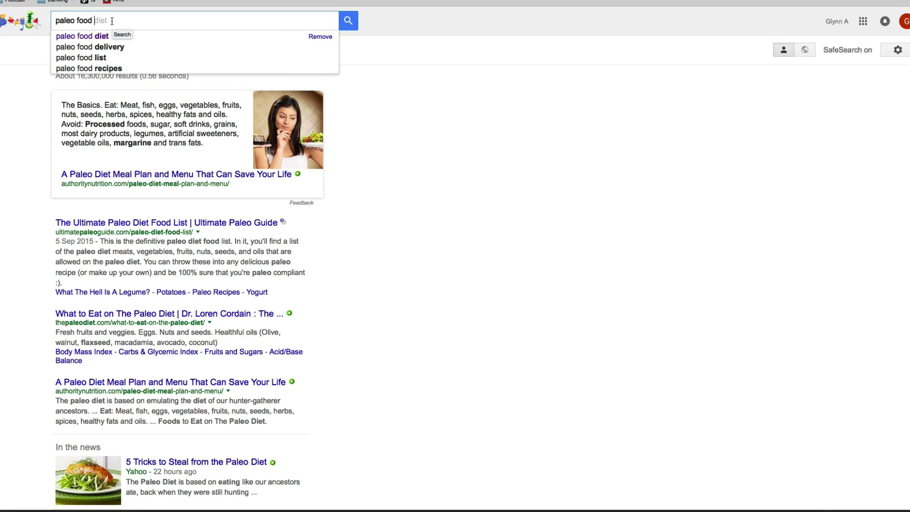
Search Google for the suggested phrases "paleo food diet recipes" and "paleo food diet plan" and look through the results.
{"action": "type", "text": "diet"}
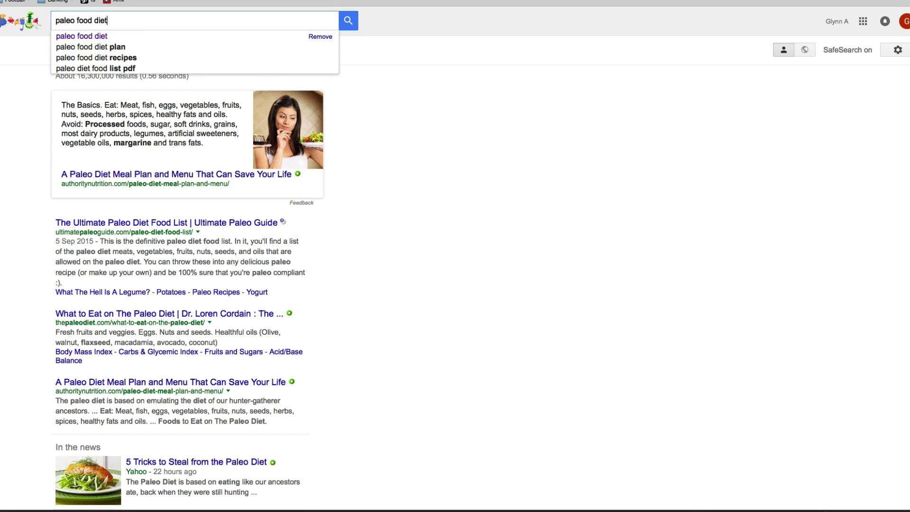
{"action": "left_click", "coordinate": [118, 58]}
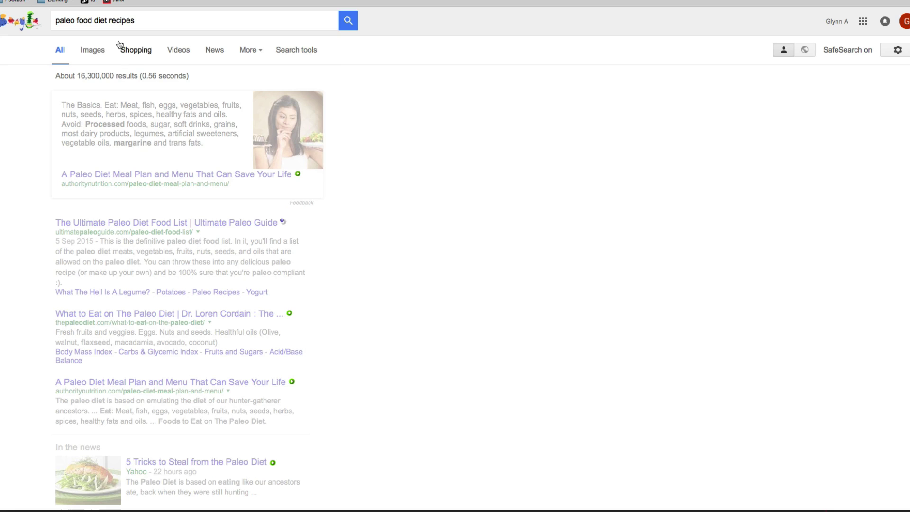
{"action": "left_click", "coordinate": [154, 21]}
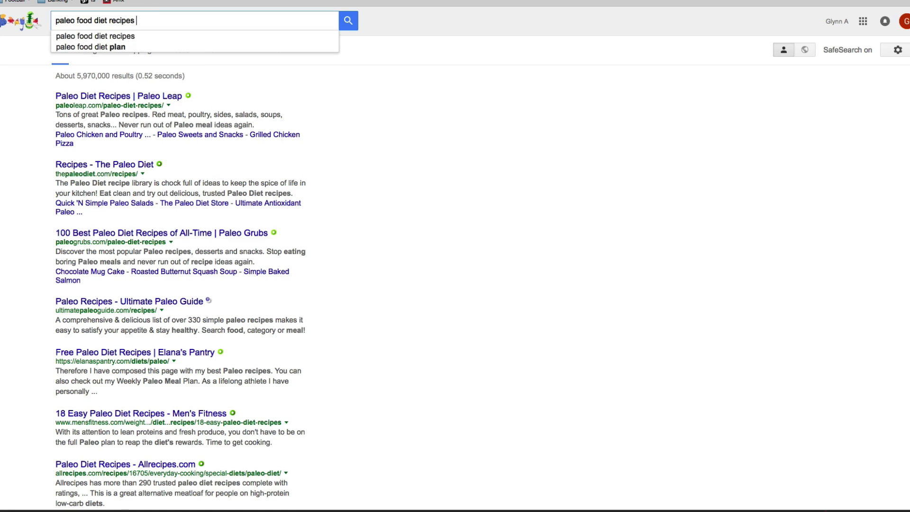
{"action": "left_click", "coordinate": [126, 51]}
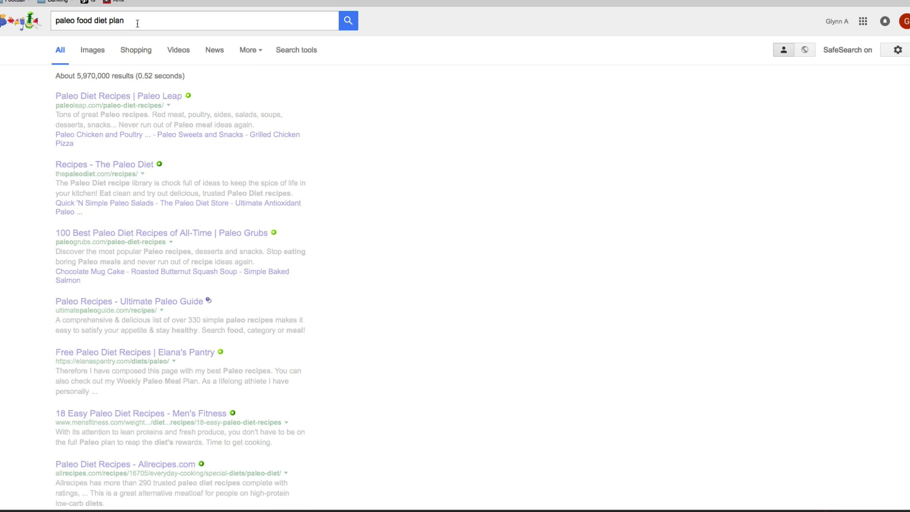
{"action": "left_click", "coordinate": [132, 27]}
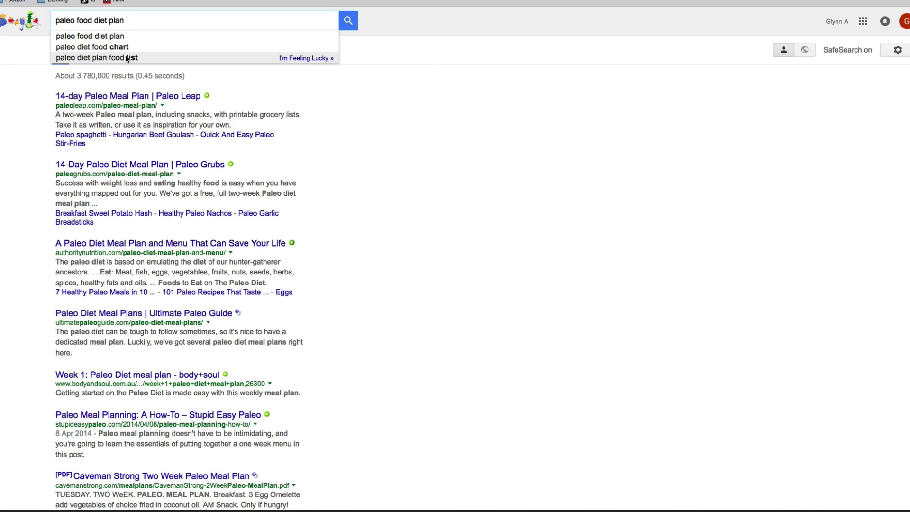
{"action": "scroll", "coordinate": [358, 257], "scroll_direction": "down", "scroll_amount": 6}
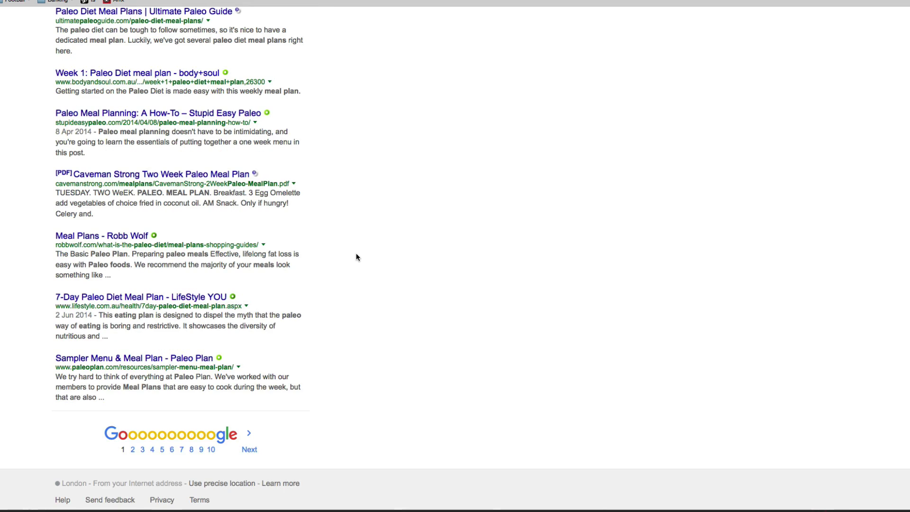
{"action": "scroll", "coordinate": [356, 257], "scroll_direction": "up", "scroll_amount": 6}
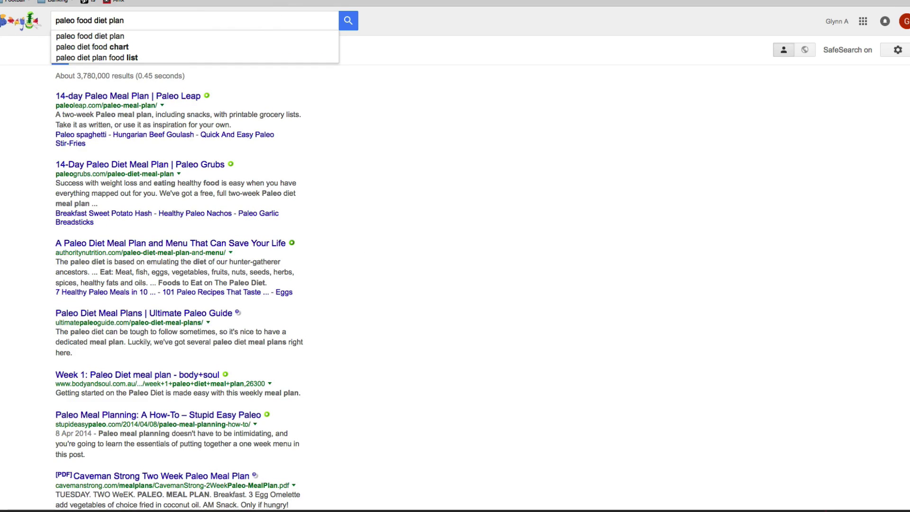
Go to bing.com and search for "paleo food diet".
{"action": "key", "text": "super+l"}
{"action": "type", "text": "bing.com"}
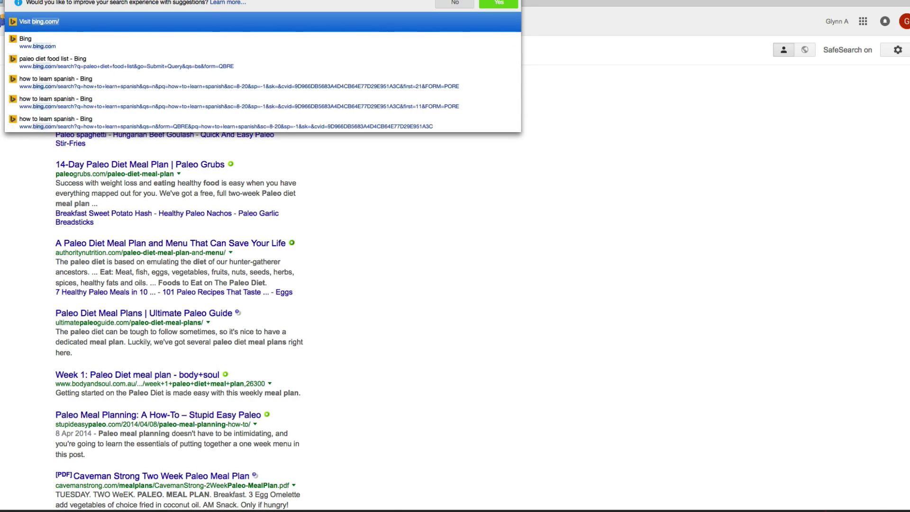
{"action": "key", "text": "Return"}
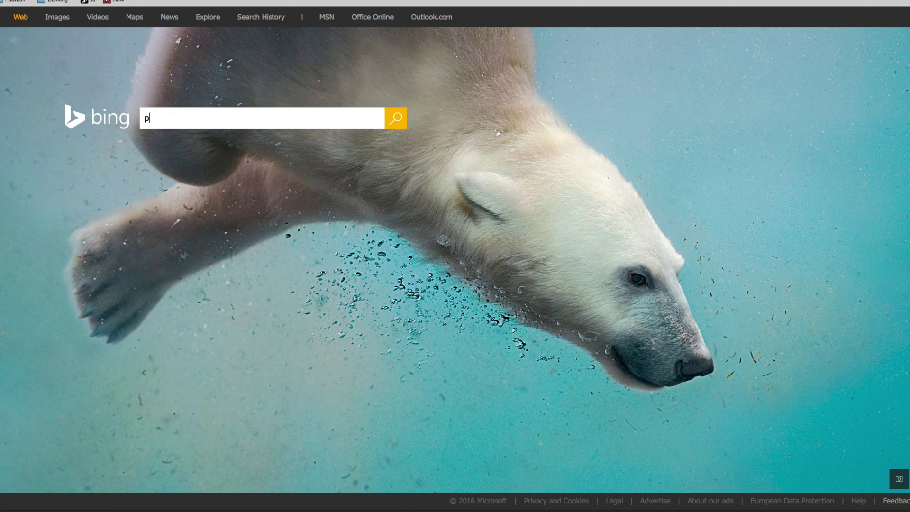
{"action": "type", "text": "paleo foo"}
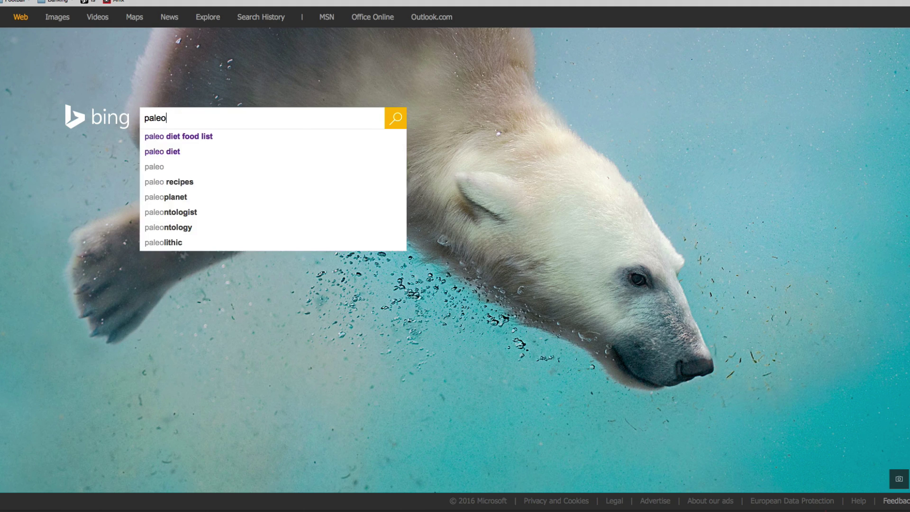
{"action": "key", "text": "BackSpace"}
{"action": "key", "text": "BackSpace"}
{"action": "key", "text": "BackSpace"}
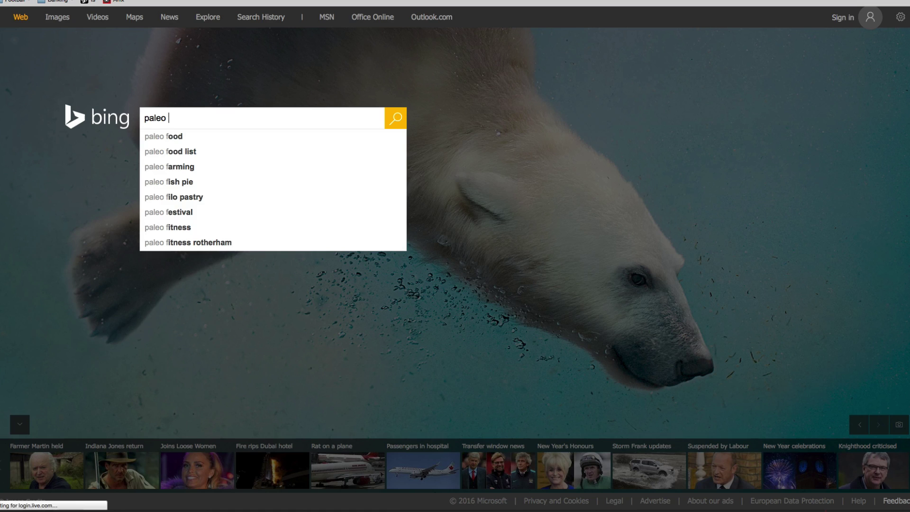
{"action": "type", "text": "food diet"}
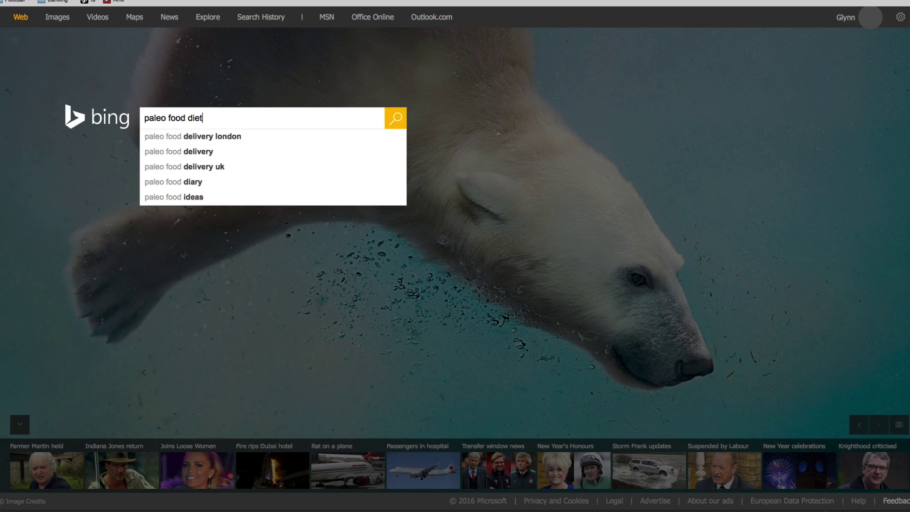
{"action": "key", "text": "Return"}
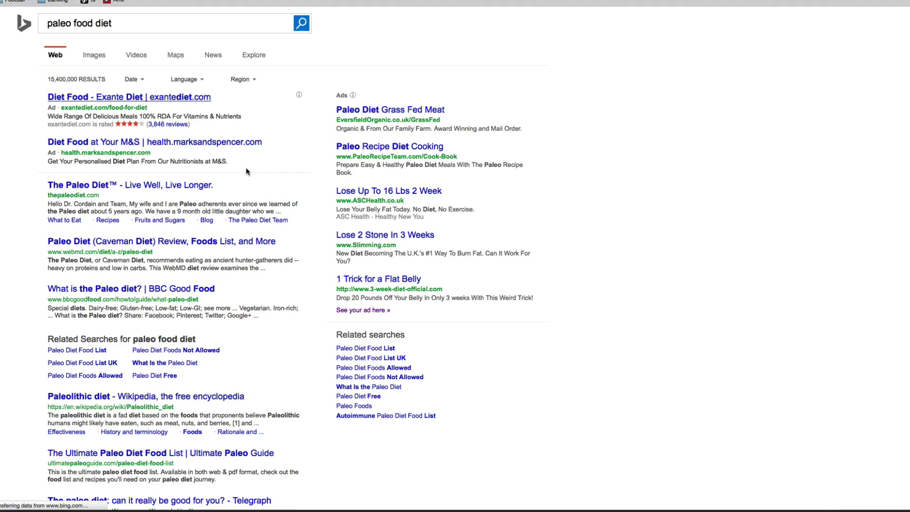
Examine the related searches that Bing lists for "paleo food diet".
{"action": "scroll", "coordinate": [239, 183], "scroll_direction": "down", "scroll_amount": 1}
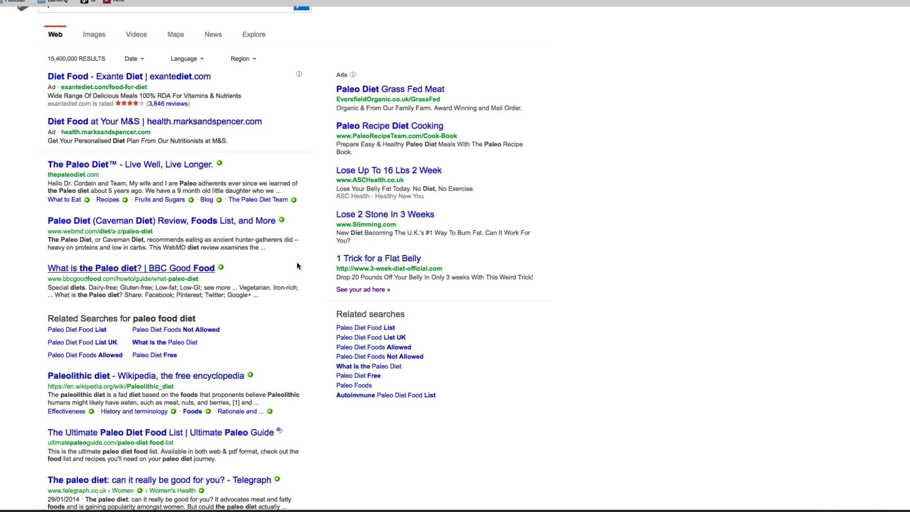
{"action": "left_click_drag", "start_coordinate": [347, 357], "coordinate": [477, 436]}
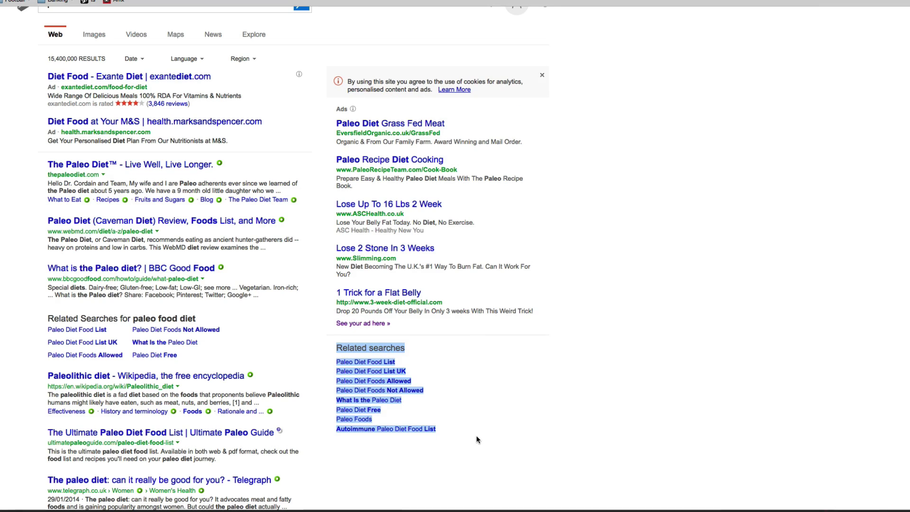
{"action": "left_click", "coordinate": [478, 439]}
{"action": "scroll", "coordinate": [276, 365], "scroll_direction": "up", "scroll_amount": 1}
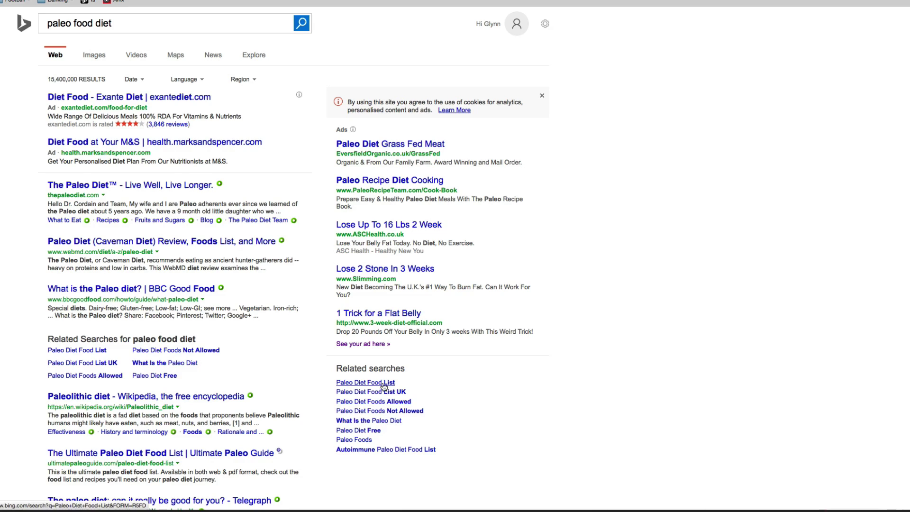
Open the related search "What Is the Paleo Diet" and examine its own related searches.
{"action": "left_click", "coordinate": [390, 422]}
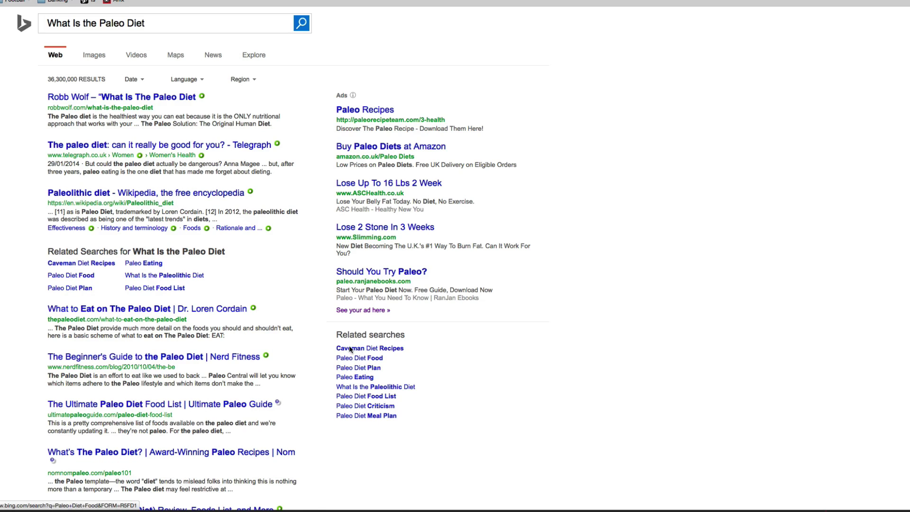
{"action": "left_click_drag", "start_coordinate": [343, 335], "coordinate": [402, 428]}
{"action": "left_click", "coordinate": [402, 427]}
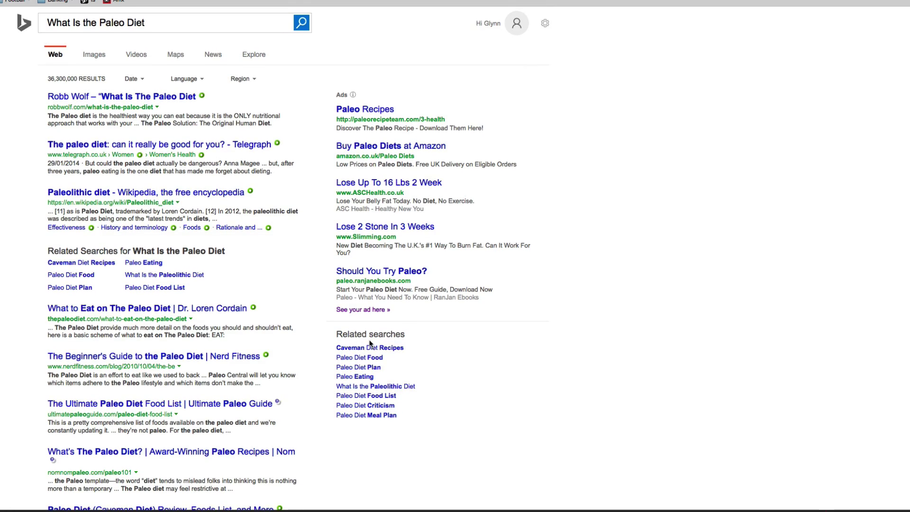
{"action": "scroll", "coordinate": [371, 365], "scroll_direction": "down", "scroll_amount": 1}
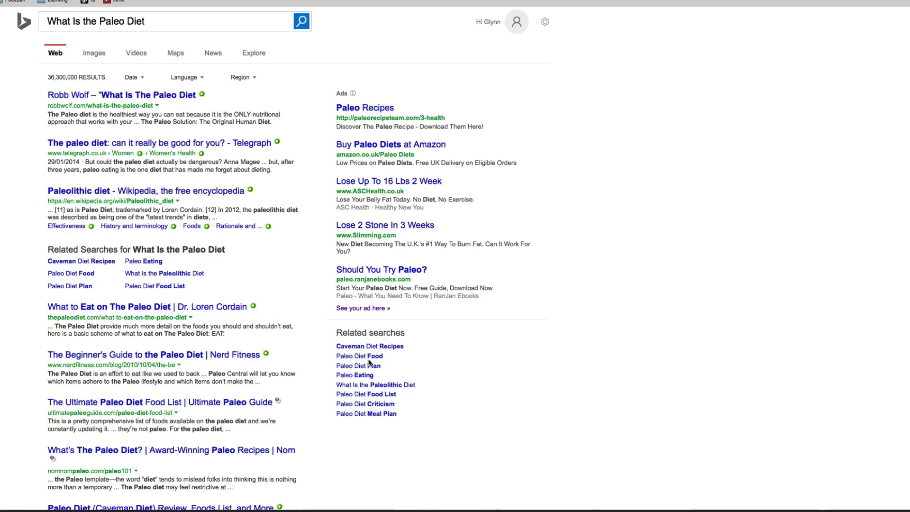
Follow the related searches "Paleo Diet Food", "Paleo Diet Foods Allowed", "Paleo Diet Food List" and "Paleo Diet UK" in turn to find further phrases.
{"action": "left_click", "coordinate": [373, 361]}
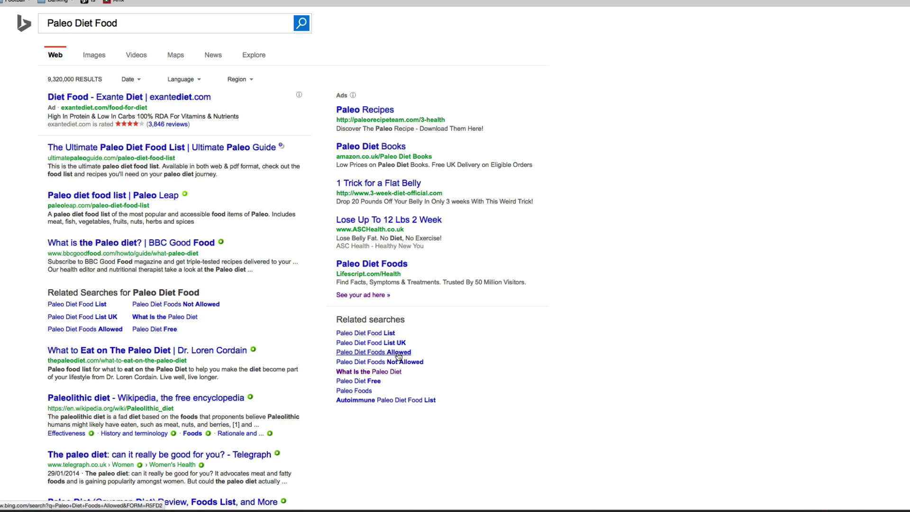
{"action": "left_click", "coordinate": [398, 354]}
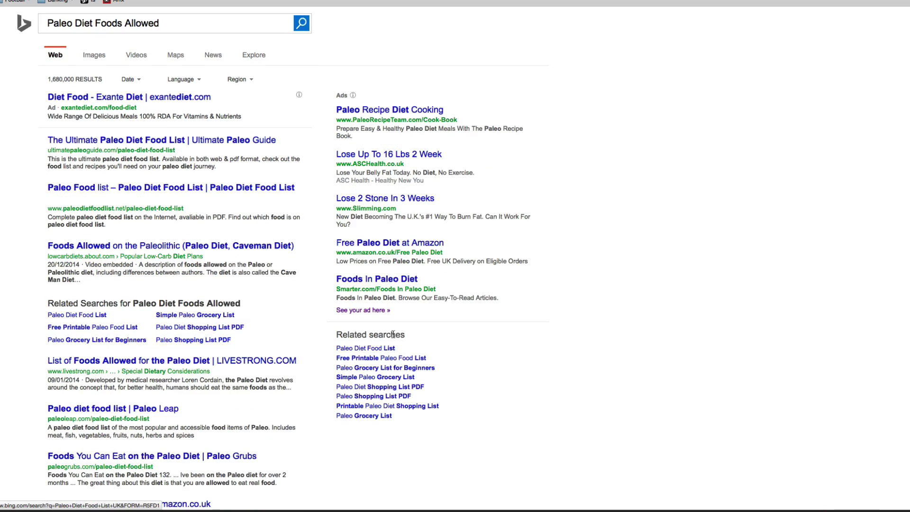
{"action": "left_click", "coordinate": [367, 348]}
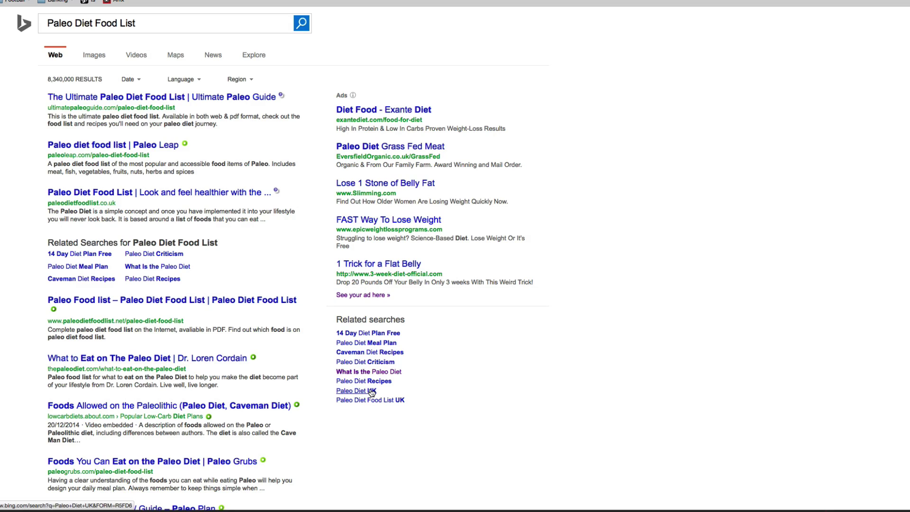
{"action": "left_click", "coordinate": [371, 392]}
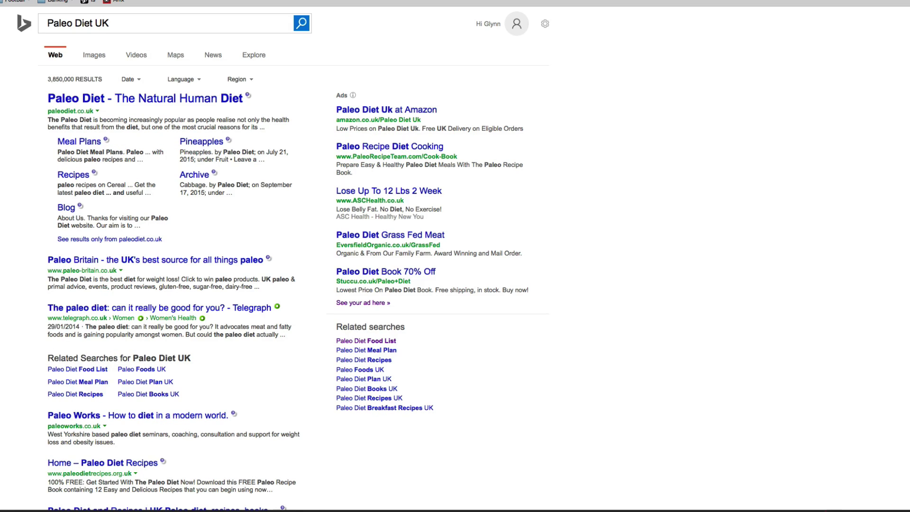
Bring up the untitled text document with the collected keywords, then return to the Bing results.
{"action": "left_click_drag", "start_coordinate": [0, 175], "coordinate": [121, 110]}
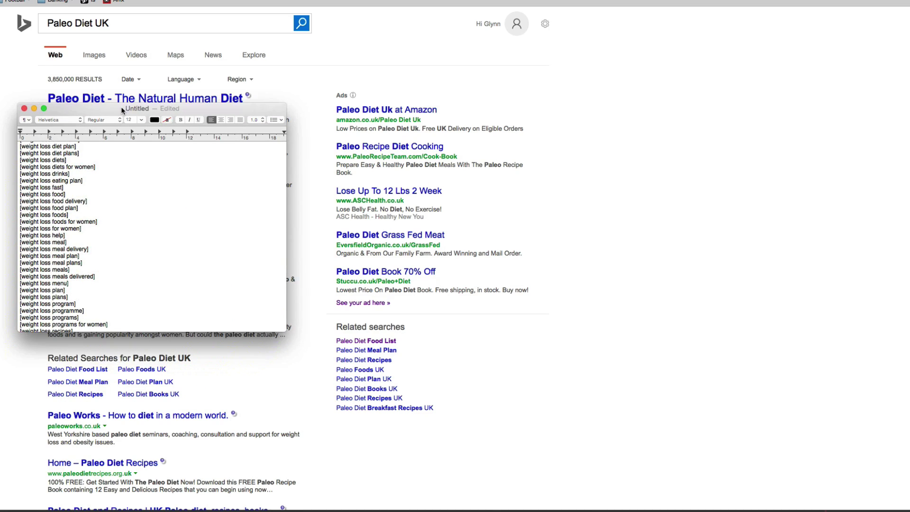
{"action": "left_click", "coordinate": [541, 211]}
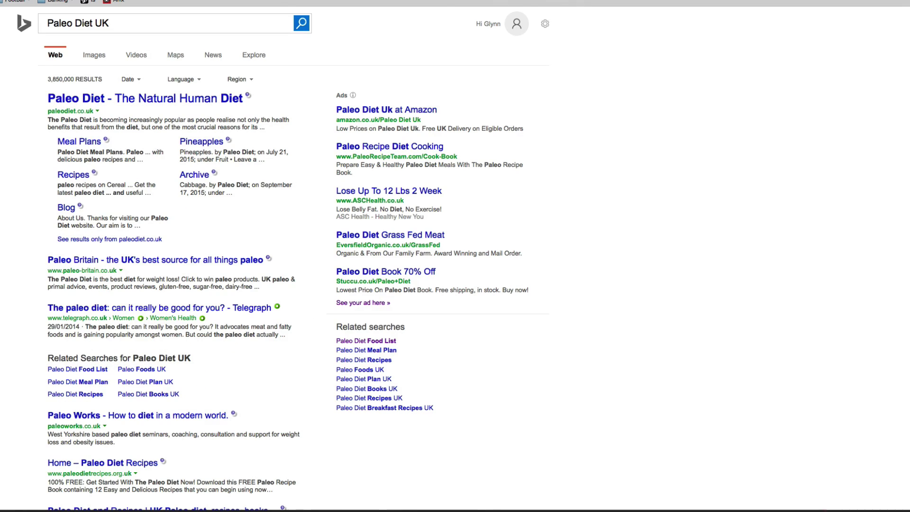
{"action": "left_click", "coordinate": [588, 0]}
{"action": "key", "text": "Escape"}
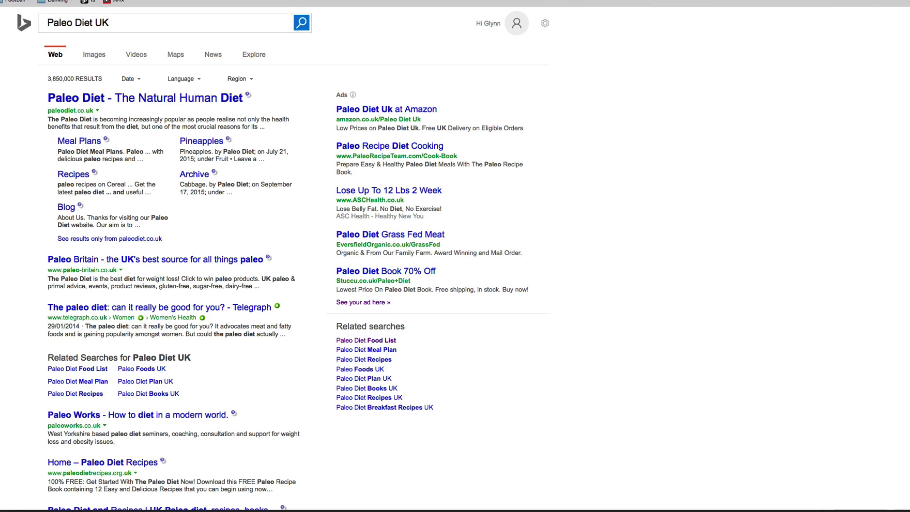
Go through the browser's search suggestions for paleo diet food phrases, then add "plan" to the query for further ideas.
{"action": "left_click", "coordinate": [588, 0]}
{"action": "key", "text": "Down"}
{"action": "key", "text": "Down"}
{"action": "key", "text": "Down"}
{"action": "key", "text": "Down"}
{"action": "key", "text": "Down"}
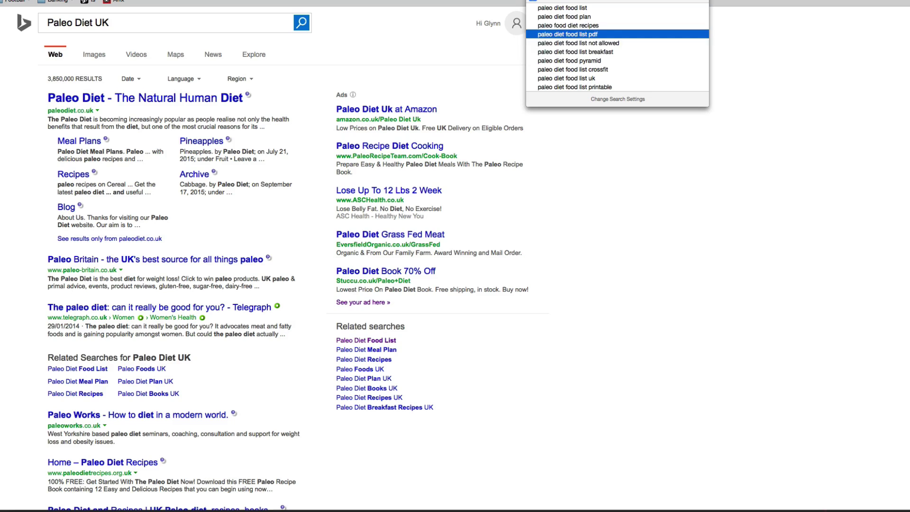
{"action": "key", "text": "Up"}
{"action": "key", "text": "Up"}
{"action": "key", "text": "Up"}
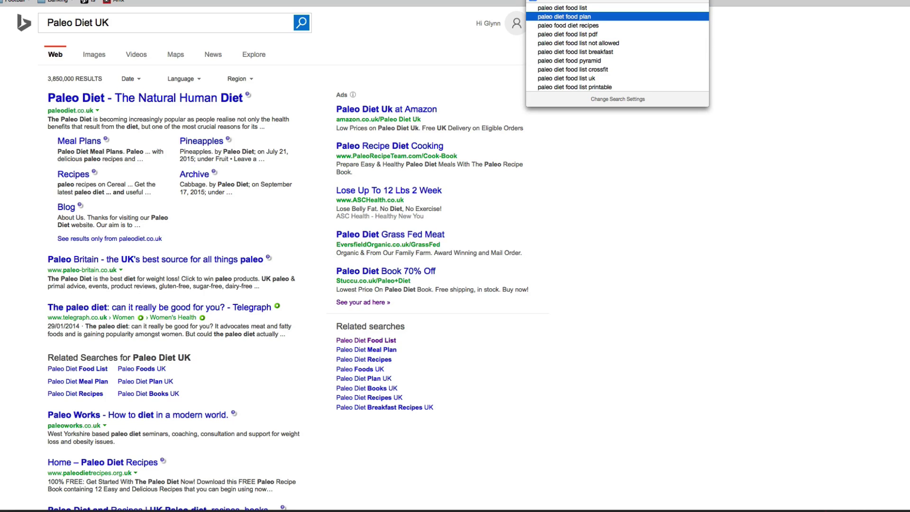
{"action": "key", "text": "Up"}
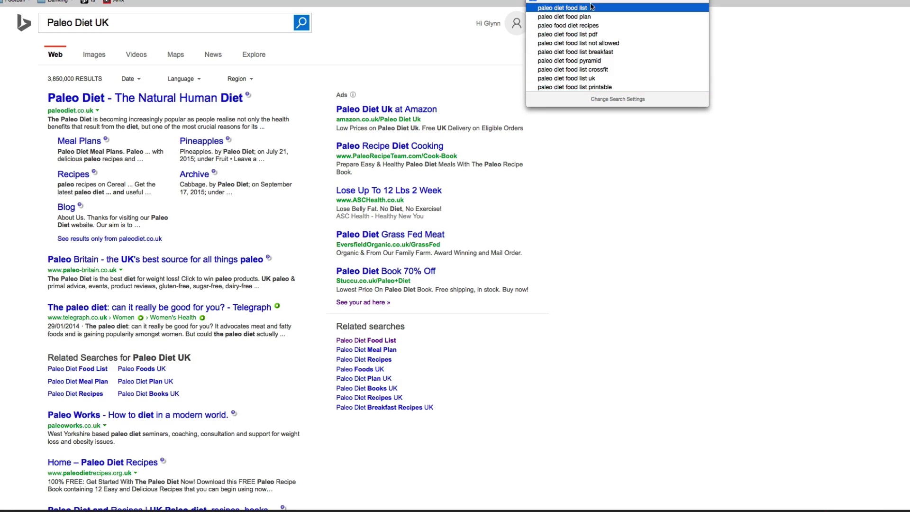
{"action": "type", "text": "plan"}
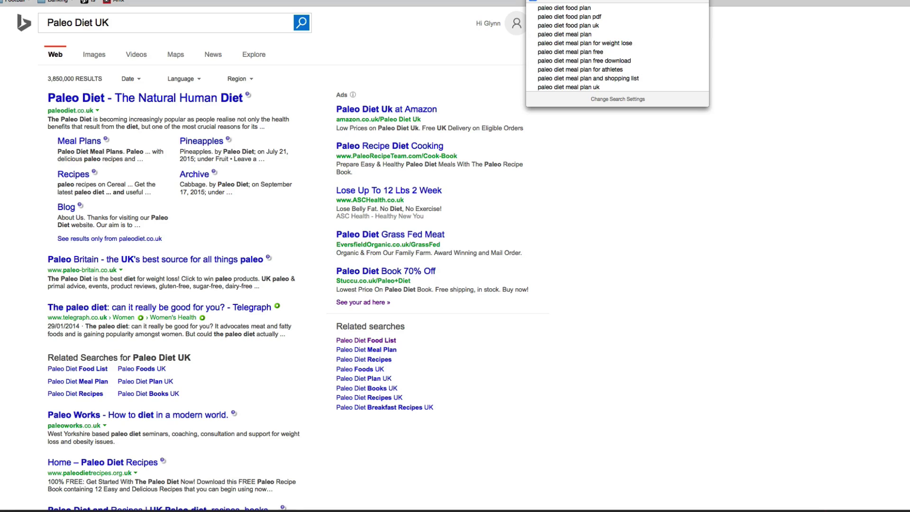
Shorten the browser search query to "paleo diet" and go through the suggested phrases for it and for "paleo diet plan".
{"action": "key", "text": "BackSpace"}
{"action": "key", "text": "BackSpace"}
{"action": "key", "text": "BackSpace"}
{"action": "key", "text": "BackSpace"}
{"action": "key", "text": "BackSpace"}
{"action": "key", "text": "BackSpace"}
{"action": "key", "text": "BackSpace"}
{"action": "key", "text": "BackSpace"}
{"action": "key", "text": "BackSpace"}
{"action": "key", "text": "BackSpace"}
{"action": "key", "text": "Down"}
{"action": "key", "text": "Down"}
{"action": "key", "text": "Down"}
{"action": "key", "text": "Down"}
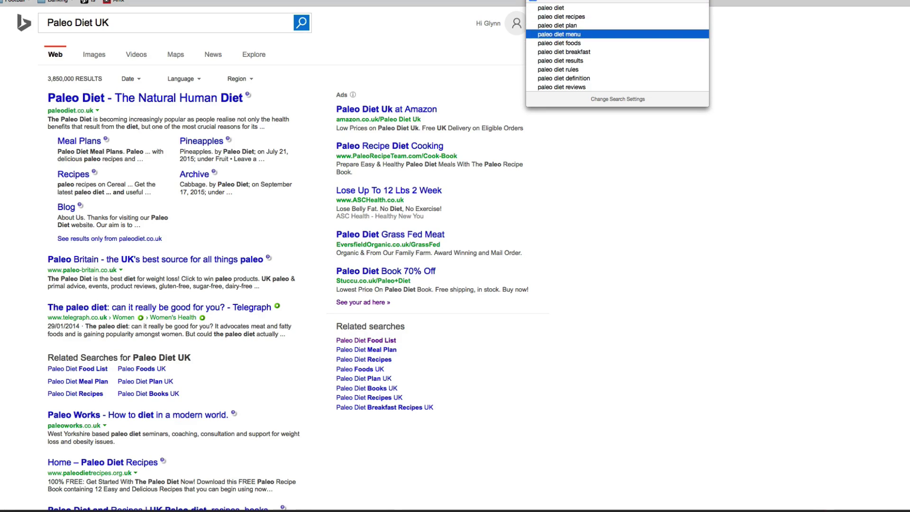
{"action": "key", "text": "Down"}
{"action": "key", "text": "Down"}
{"action": "key", "text": "Down"}
{"action": "key", "text": "Down"}
{"action": "key", "text": "Down"}
{"action": "key", "text": "Down"}
{"action": "key", "text": "Down"}
{"action": "key", "text": "Down"}
{"action": "key", "text": "Down"}
{"action": "key", "text": "Down"}
{"action": "key", "text": "Down"}
{"action": "key", "text": "Down"}
{"action": "key", "text": "Down"}
{"action": "key", "text": "Down"}
{"action": "key", "text": "Down"}
{"action": "key", "text": "Down"}
{"action": "key", "text": "Down"}
{"action": "key", "text": "Down"}
{"action": "key", "text": "Down"}
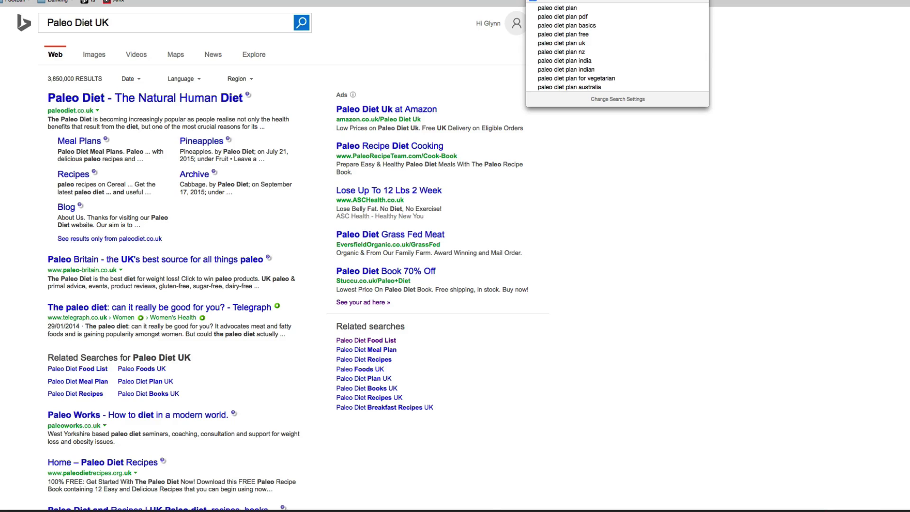
Search Google for "ubersuggest" and open the Übersuggest website from the results.
{"action": "type", "text": "ubersuggest"}
{"action": "key", "text": "Return"}
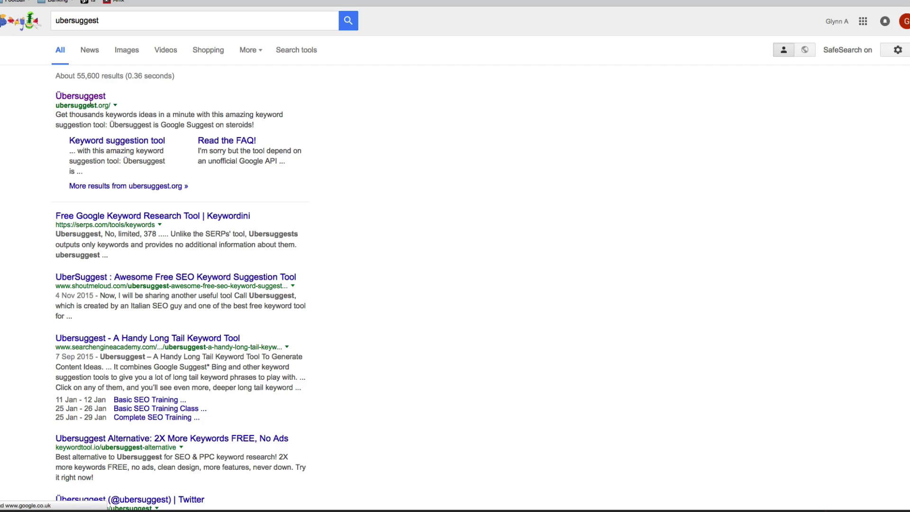
{"action": "double_click", "coordinate": [94, 105]}
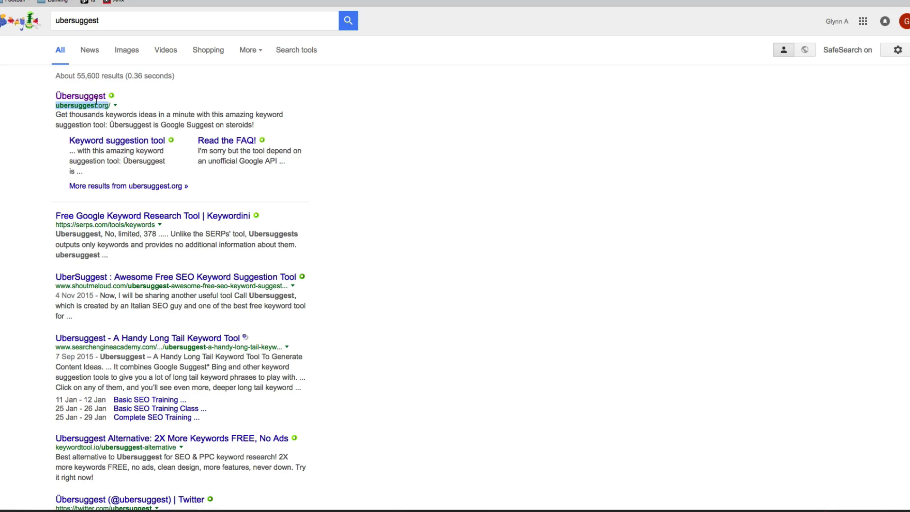
{"action": "left_click", "coordinate": [97, 100]}
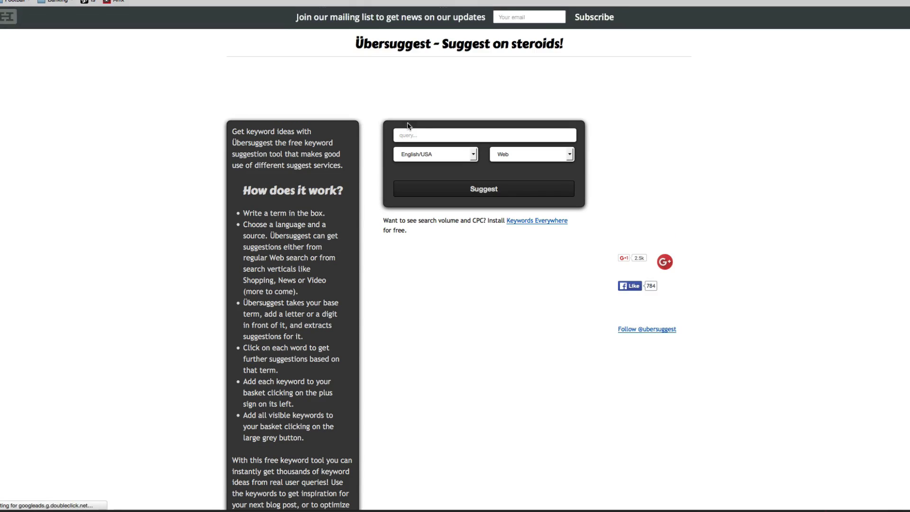
Read the "How does it work?" instructions on the Übersuggest page.
{"action": "left_click", "coordinate": [425, 138]}
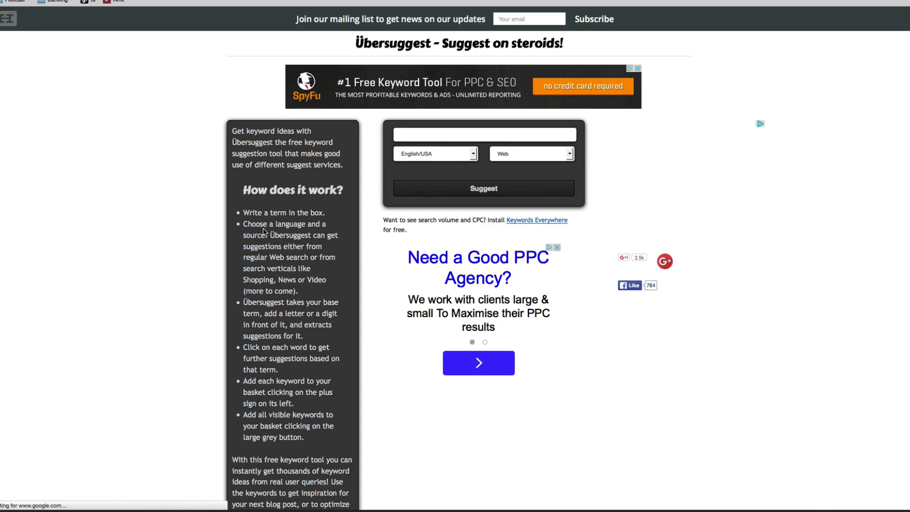
{"action": "scroll", "coordinate": [264, 231], "scroll_direction": "down", "scroll_amount": 1}
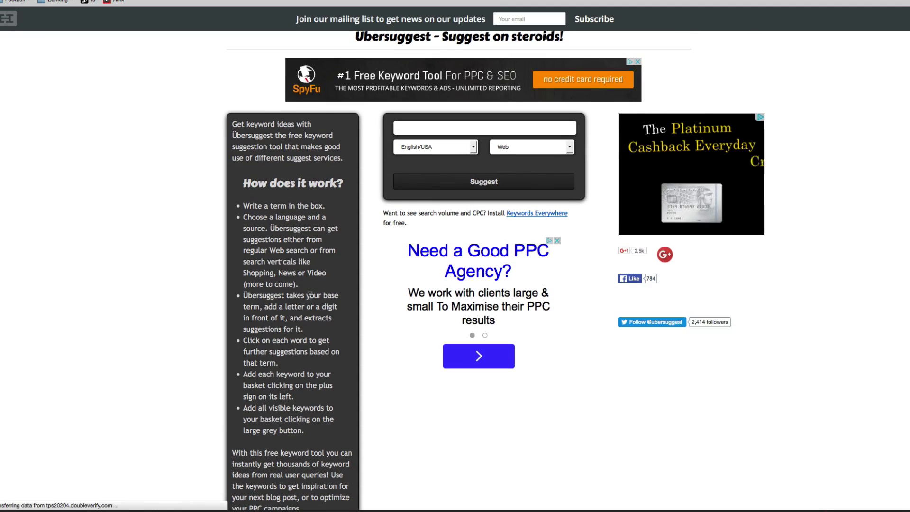
{"action": "scroll", "coordinate": [311, 294], "scroll_direction": "down", "scroll_amount": 1}
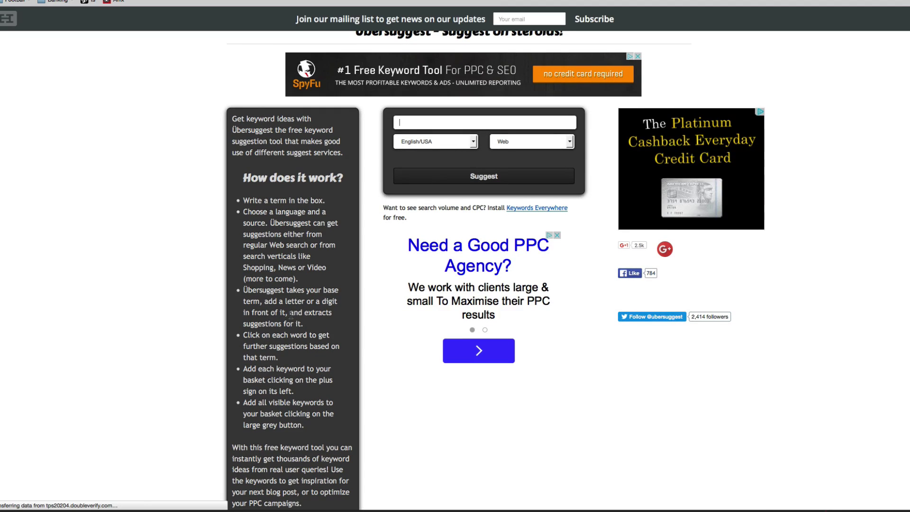
{"action": "scroll", "coordinate": [299, 320], "scroll_direction": "down", "scroll_amount": 1}
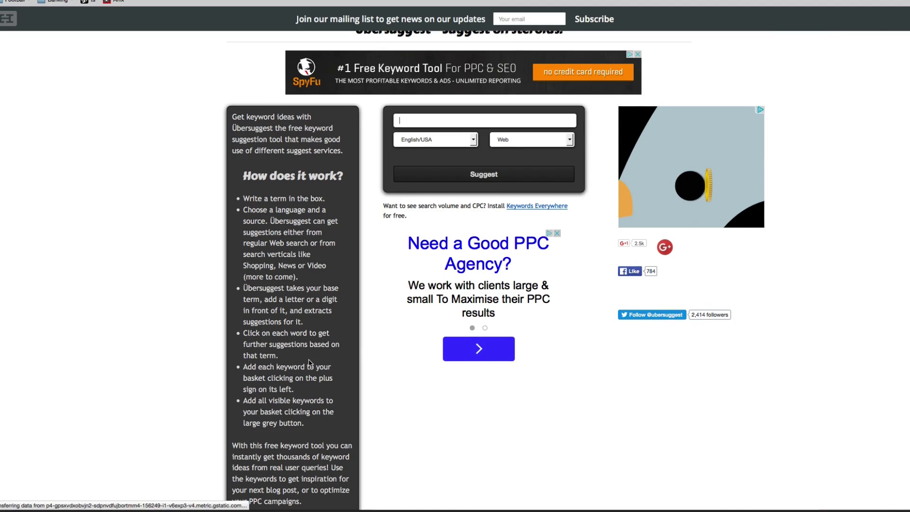
{"action": "scroll", "coordinate": [288, 345], "scroll_direction": "down", "scroll_amount": 1}
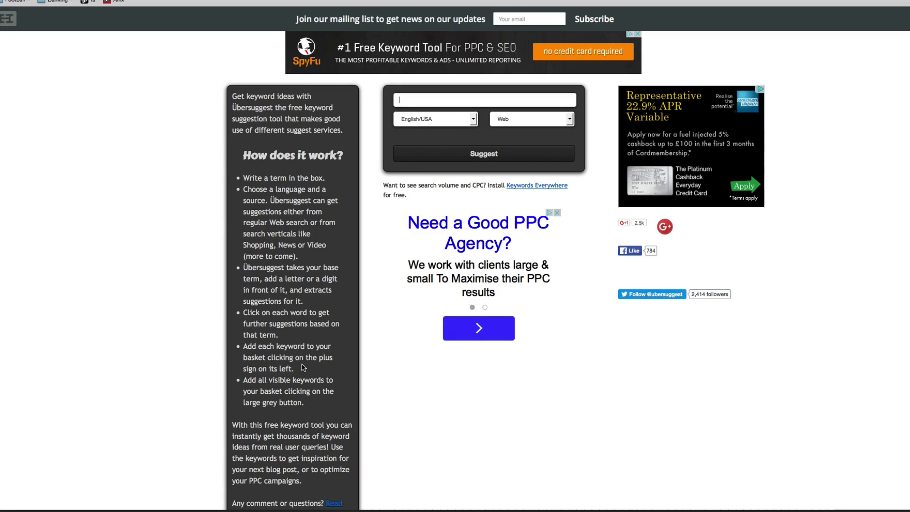
{"action": "scroll", "coordinate": [303, 368], "scroll_direction": "down", "scroll_amount": 1}
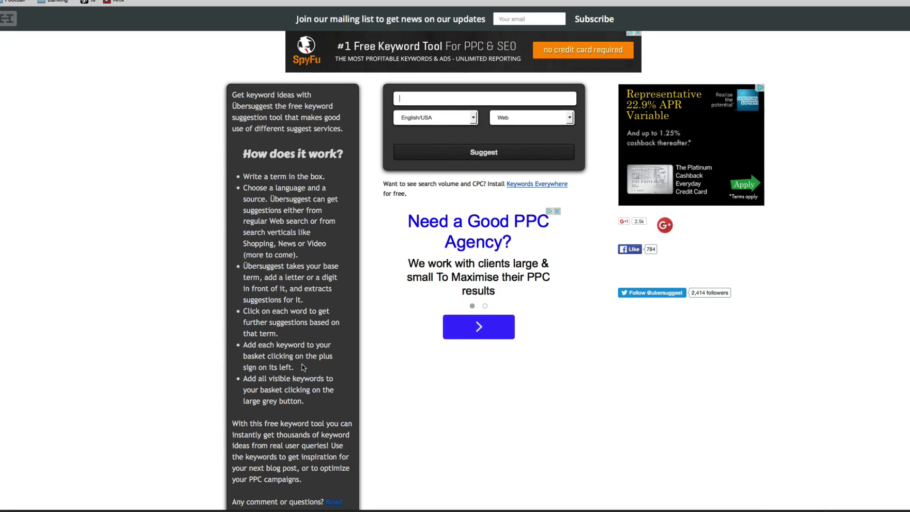
Get English/USA web keyword suggestions for "paleo food diet" in Übersuggest.
{"action": "scroll", "coordinate": [430, 139], "scroll_direction": "up", "scroll_amount": 2}
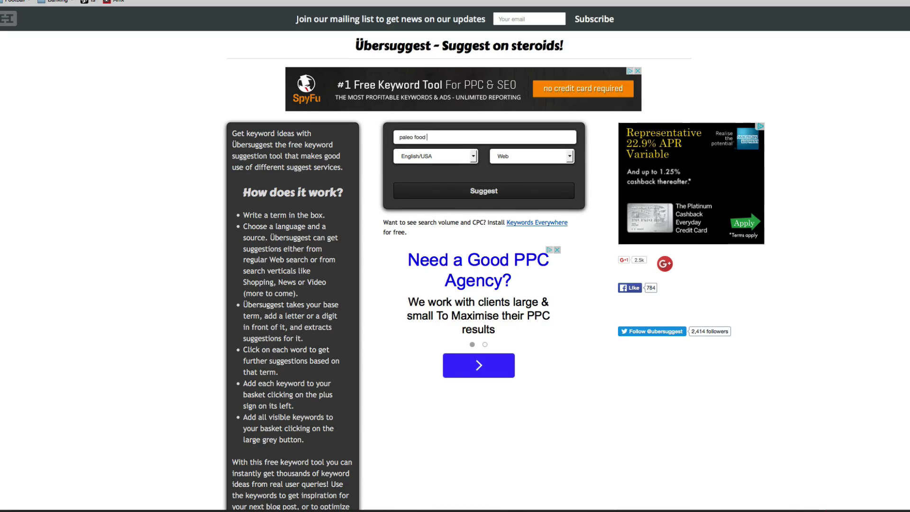
{"action": "type", "text": "t"}
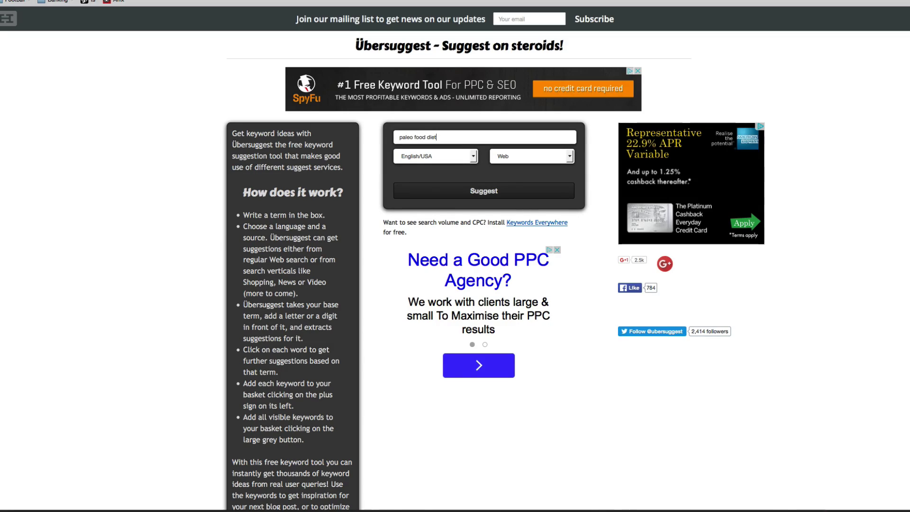
{"action": "left_click", "coordinate": [482, 195]}
{"action": "scroll", "coordinate": [483, 195], "scroll_direction": "down", "scroll_amount": 1}
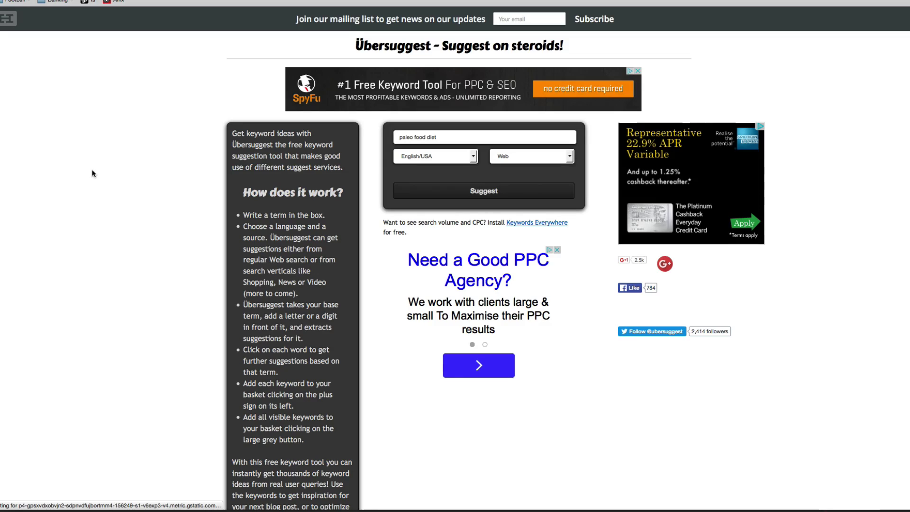
{"action": "left_click", "coordinate": [505, 194]}
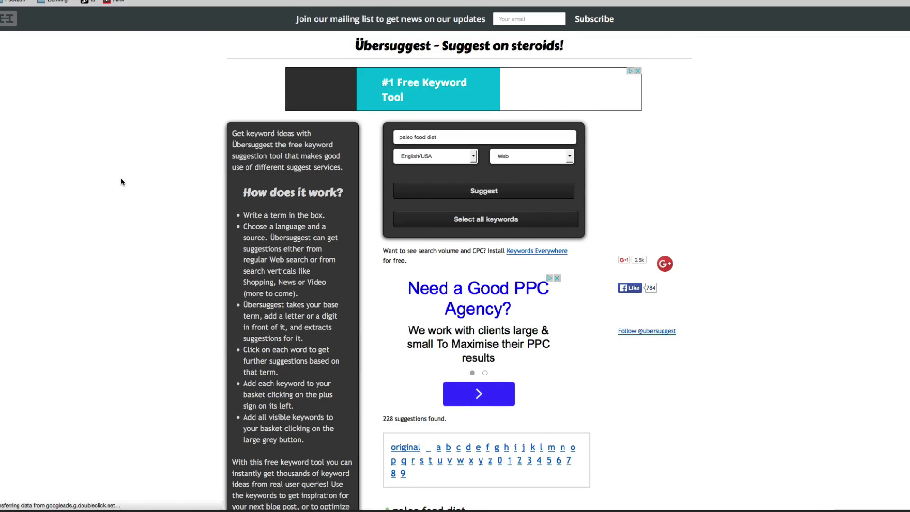
Go through the alphabetical suggestion groups for "paleo food diet", from the original term through the letter r.
{"action": "scroll", "coordinate": [120, 179], "scroll_direction": "down", "scroll_amount": 6}
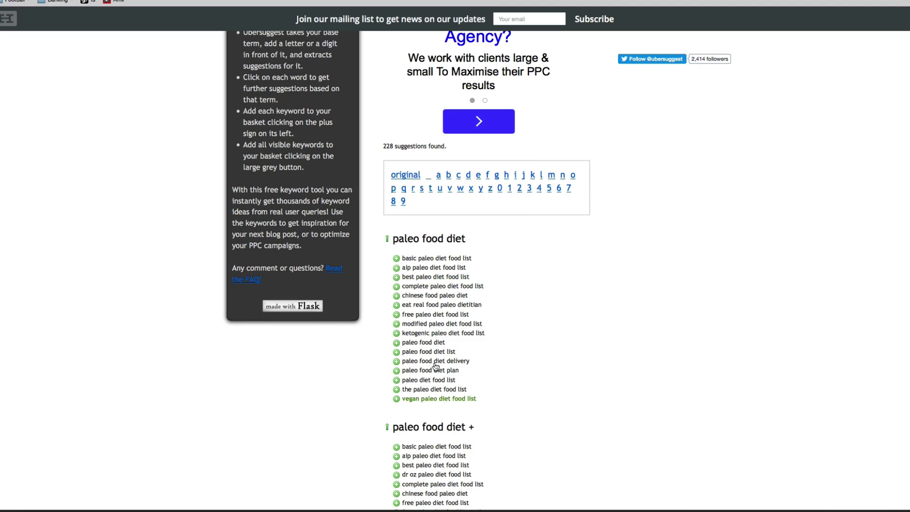
{"action": "scroll", "coordinate": [572, 315], "scroll_direction": "down", "scroll_amount": 5}
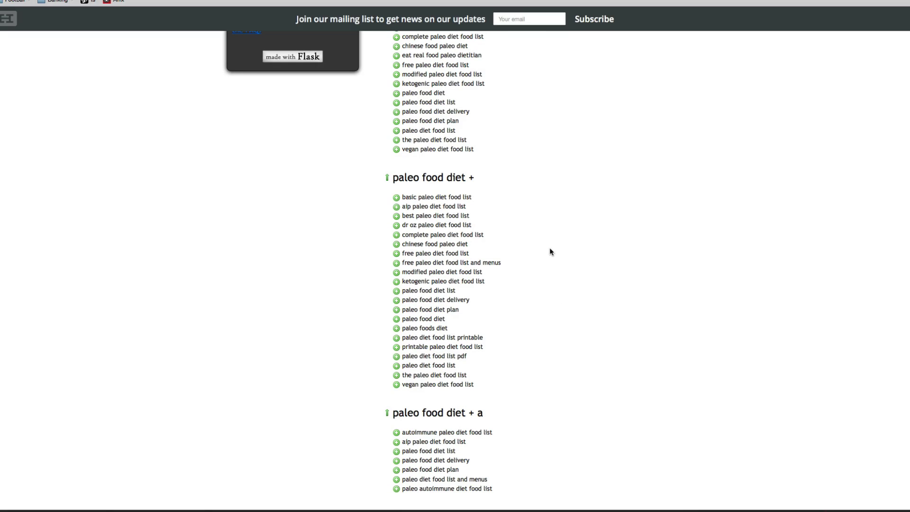
{"action": "scroll", "coordinate": [536, 258], "scroll_direction": "down", "scroll_amount": 4}
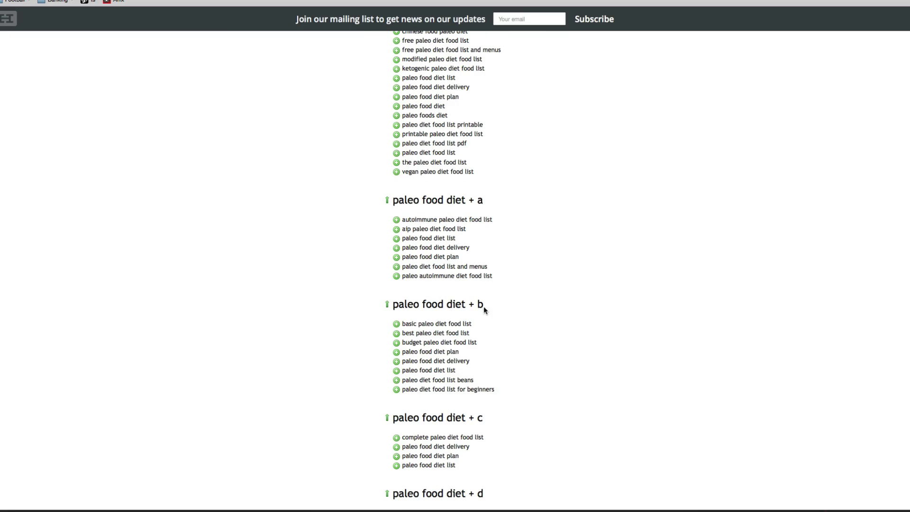
{"action": "scroll", "coordinate": [478, 196], "scroll_direction": "down", "scroll_amount": 1}
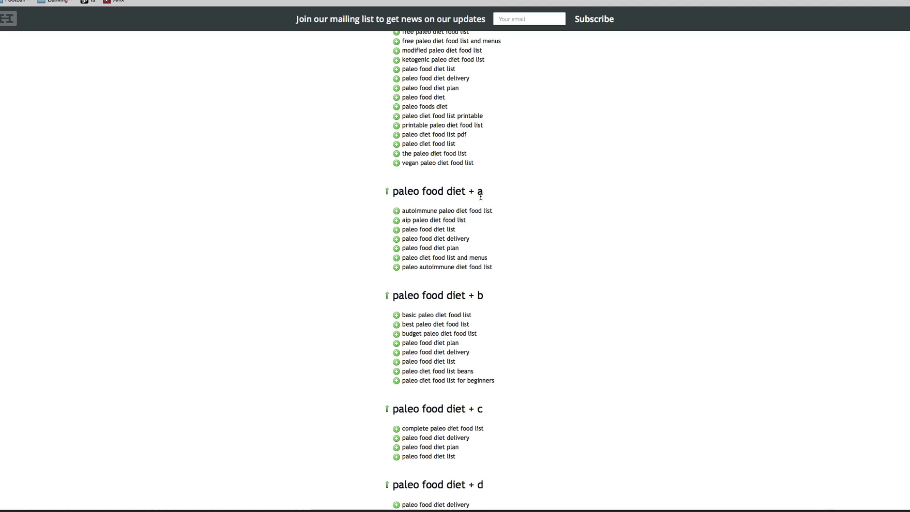
{"action": "double_click", "coordinate": [480, 190]}
{"action": "scroll", "coordinate": [522, 402], "scroll_direction": "down", "scroll_amount": 3}
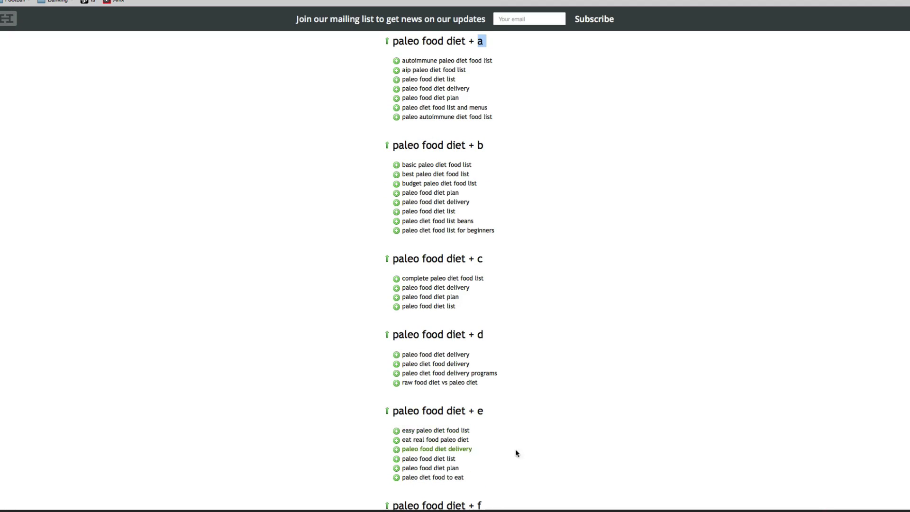
{"action": "scroll", "coordinate": [522, 446], "scroll_direction": "down", "scroll_amount": 3}
{"action": "scroll", "coordinate": [515, 393], "scroll_direction": "down", "scroll_amount": 3}
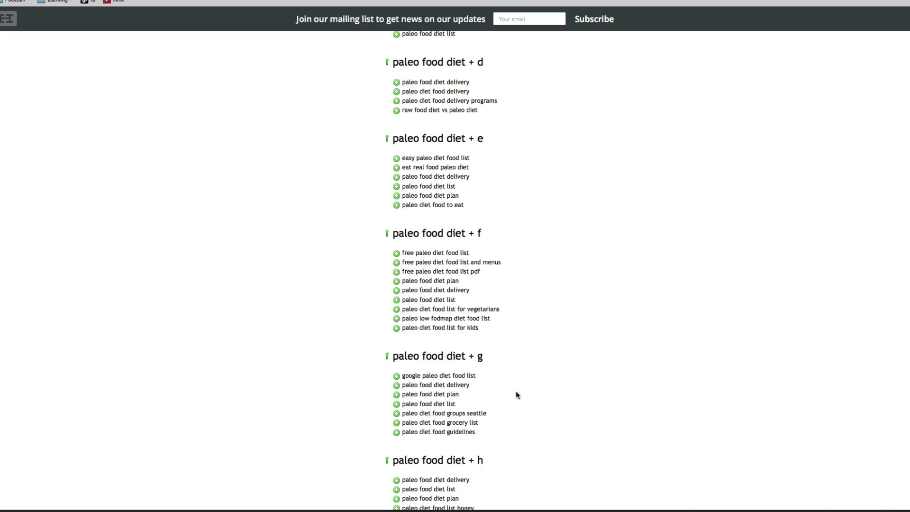
{"action": "scroll", "coordinate": [517, 395], "scroll_direction": "down", "scroll_amount": 3}
{"action": "scroll", "coordinate": [516, 395], "scroll_direction": "down", "scroll_amount": 15}
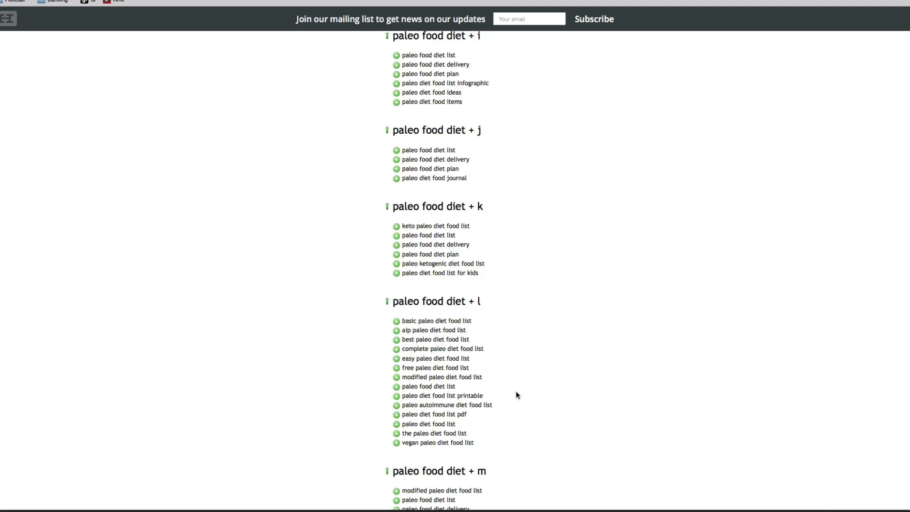
{"action": "scroll", "coordinate": [516, 395], "scroll_direction": "down", "scroll_amount": 3}
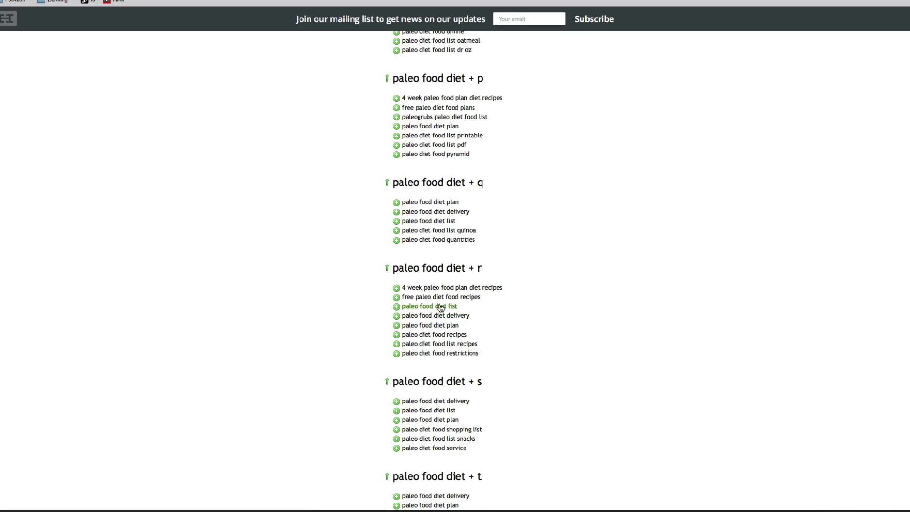
Expand "paleo food diet list" under "paleo food diet + r" and go through its nested suggestions.
{"action": "mouse_move", "coordinate": [441, 309]}
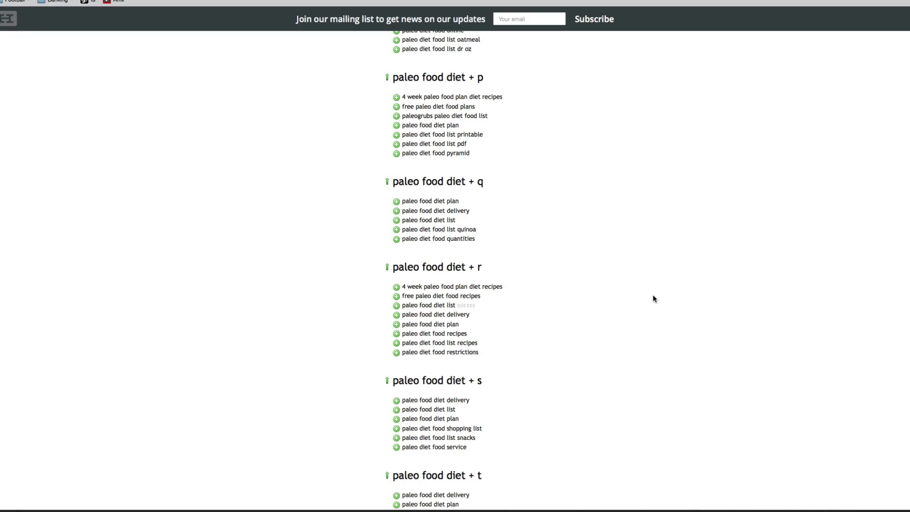
{"action": "scroll", "coordinate": [654, 300], "scroll_direction": "down", "scroll_amount": 1}
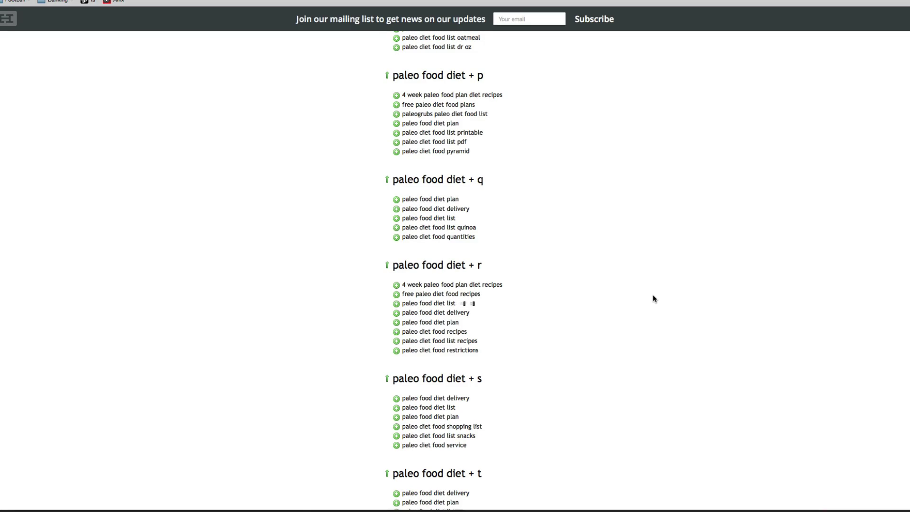
{"action": "scroll", "coordinate": [654, 298], "scroll_direction": "up", "scroll_amount": 20}
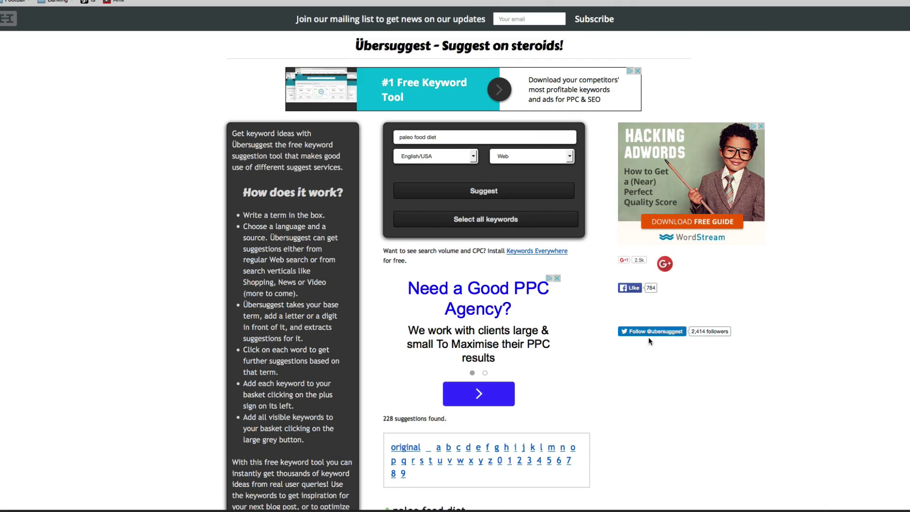
{"action": "scroll", "coordinate": [650, 340], "scroll_direction": "down", "scroll_amount": 20}
{"action": "scroll", "coordinate": [651, 344], "scroll_direction": "down", "scroll_amount": 20}
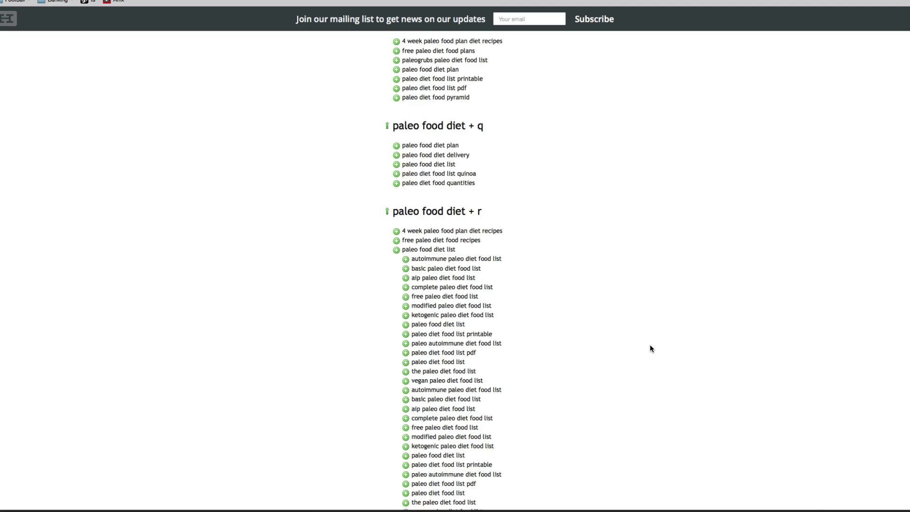
{"action": "scroll", "coordinate": [650, 346], "scroll_direction": "up", "scroll_amount": 6}
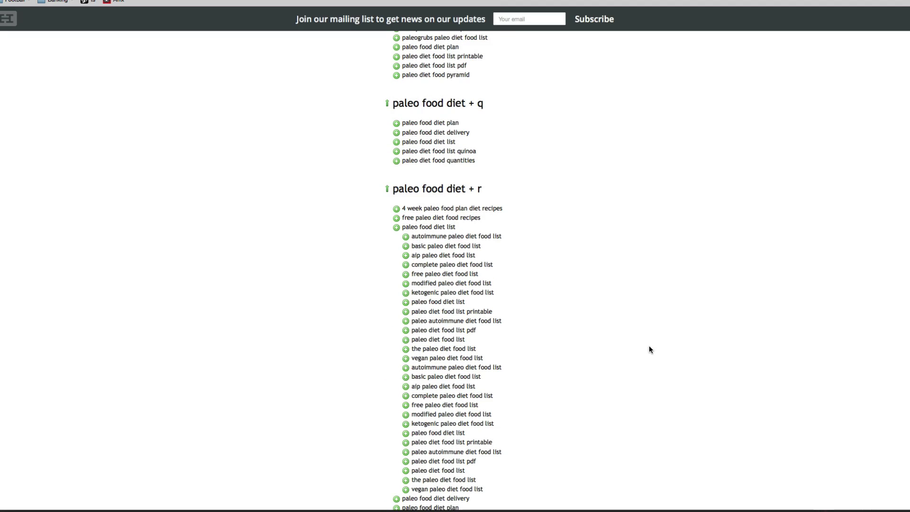
{"action": "scroll", "coordinate": [545, 285], "scroll_direction": "down", "scroll_amount": 2}
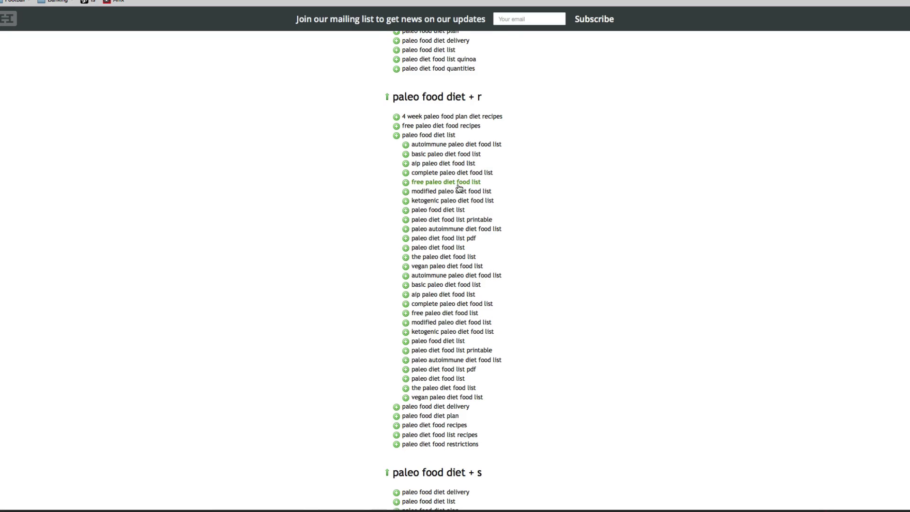
Expand the nested "free paleo diet food list" suggestion, then bring up the untitled text document to look through the collected keywords.
{"action": "scroll", "coordinate": [458, 189], "scroll_direction": "down", "scroll_amount": 1}
{"action": "scroll", "coordinate": [585, 190], "scroll_direction": "down", "scroll_amount": 2}
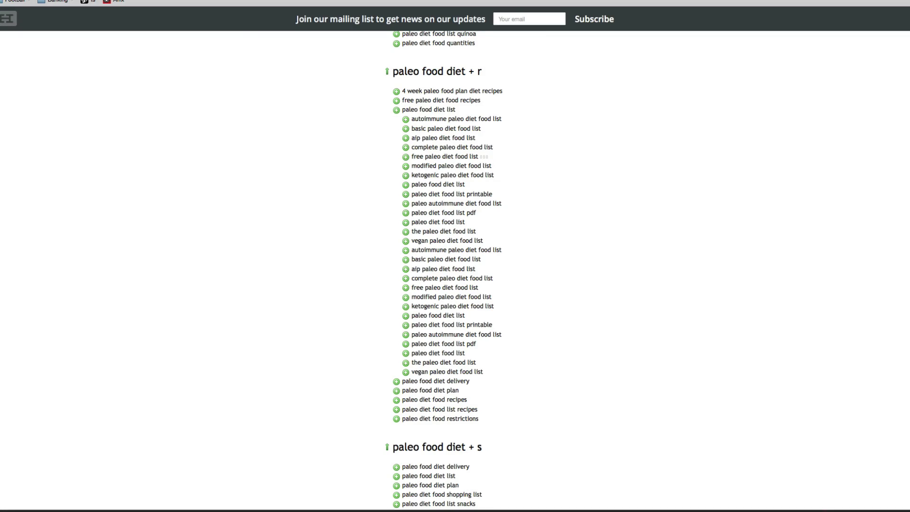
{"action": "key", "text": "super+Tab"}
{"action": "scroll", "coordinate": [161, 225], "scroll_direction": "up", "scroll_amount": 10}
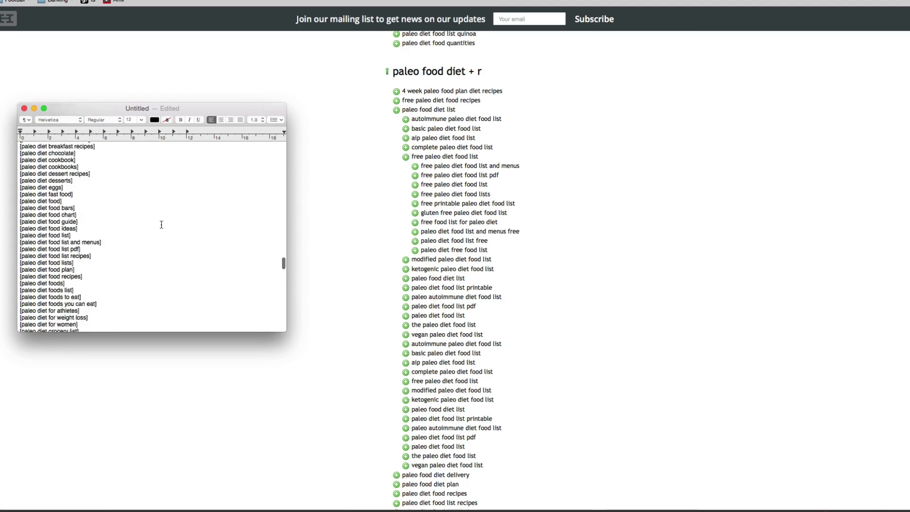
Highlight the suggestions from "free paleo diet food list pdf" to "modified paleo diet food list" and look over the surrounding groups.
{"action": "left_click_drag", "start_coordinate": [410, 172], "coordinate": [567, 270]}
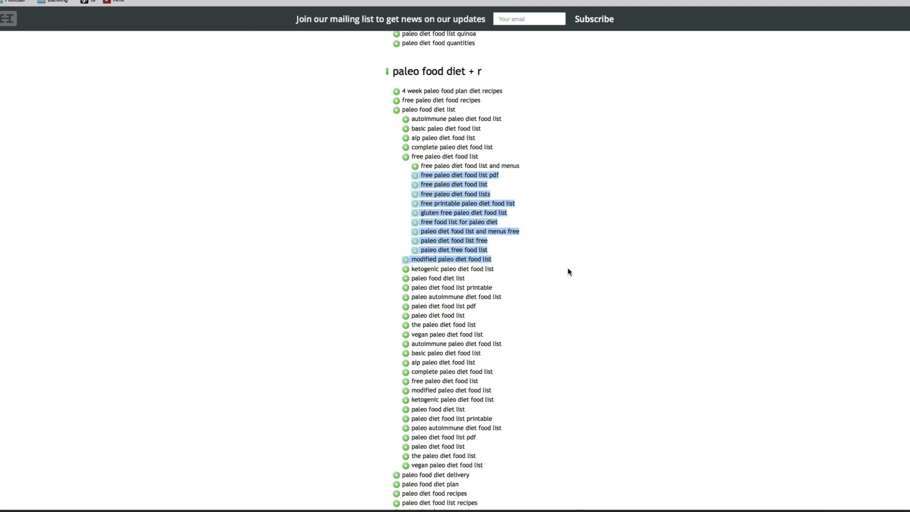
{"action": "scroll", "coordinate": [567, 270], "scroll_direction": "down", "scroll_amount": 13}
{"action": "scroll", "coordinate": [568, 270], "scroll_direction": "up", "scroll_amount": 11}
{"action": "scroll", "coordinate": [562, 270], "scroll_direction": "down", "scroll_amount": 1}
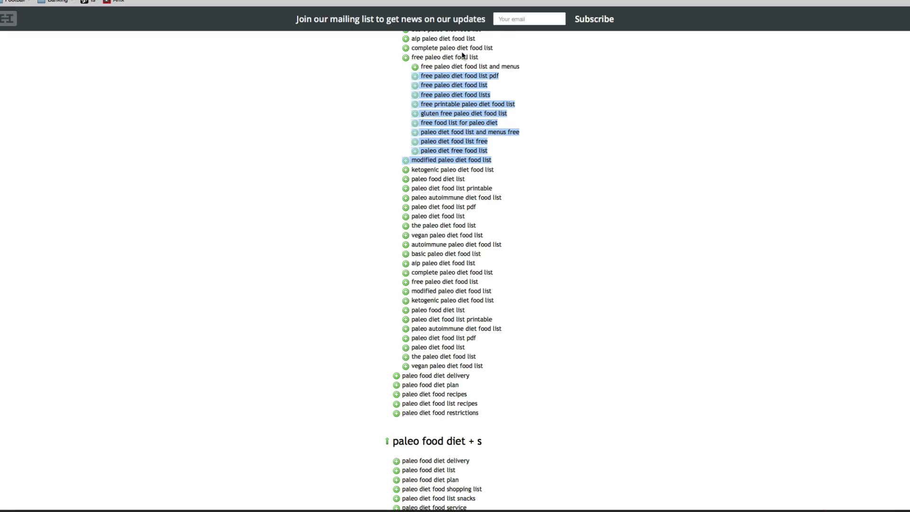
Search Google for the keywordtool.io site and open the Keyword Tool website from the results.
{"action": "left_click", "coordinate": [871, 510]}
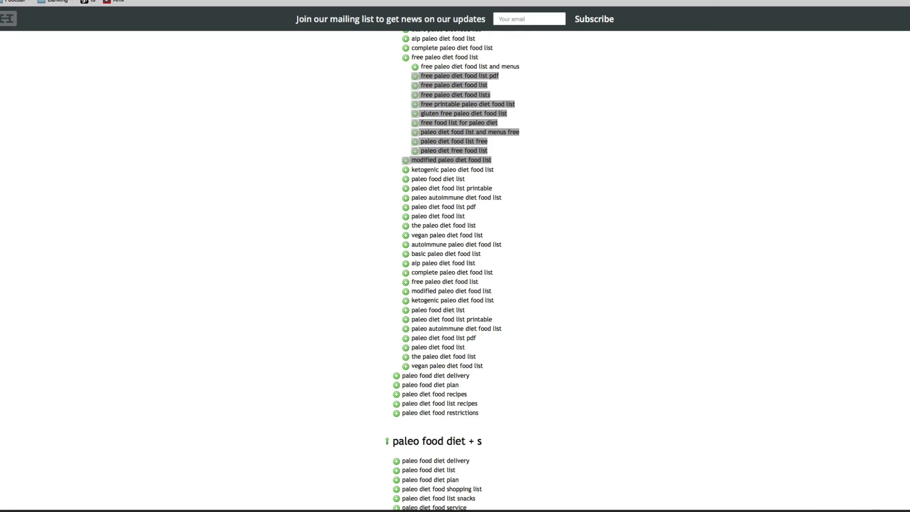
{"action": "type", "text": "keyword tool"}
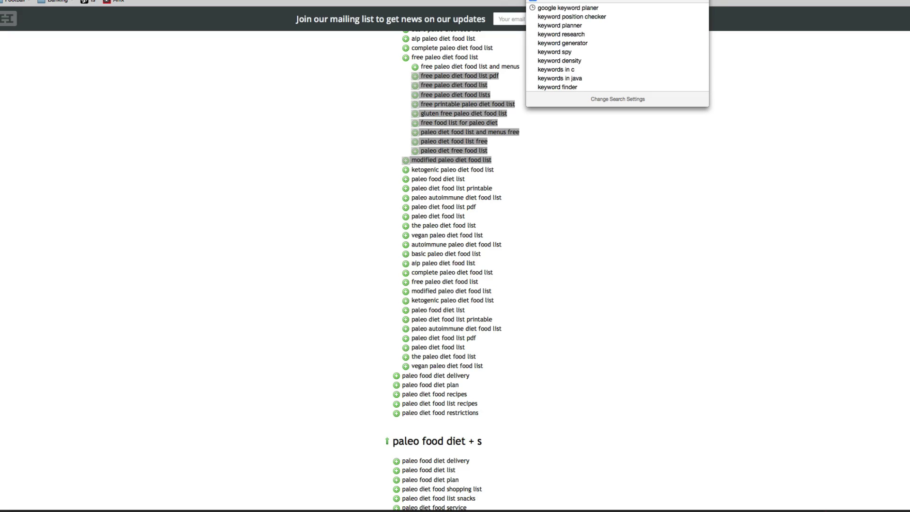
{"action": "type", "text": " io"}
{"action": "key", "text": "Return"}
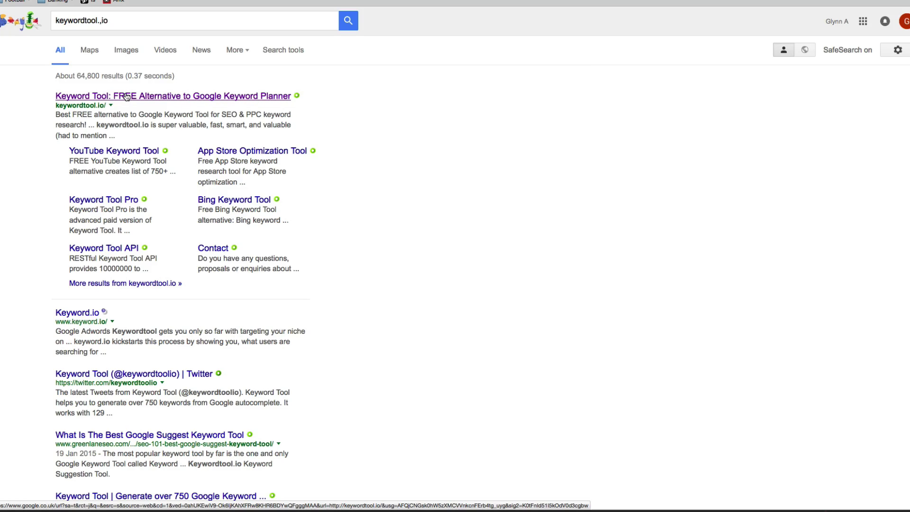
{"action": "left_click", "coordinate": [127, 96]}
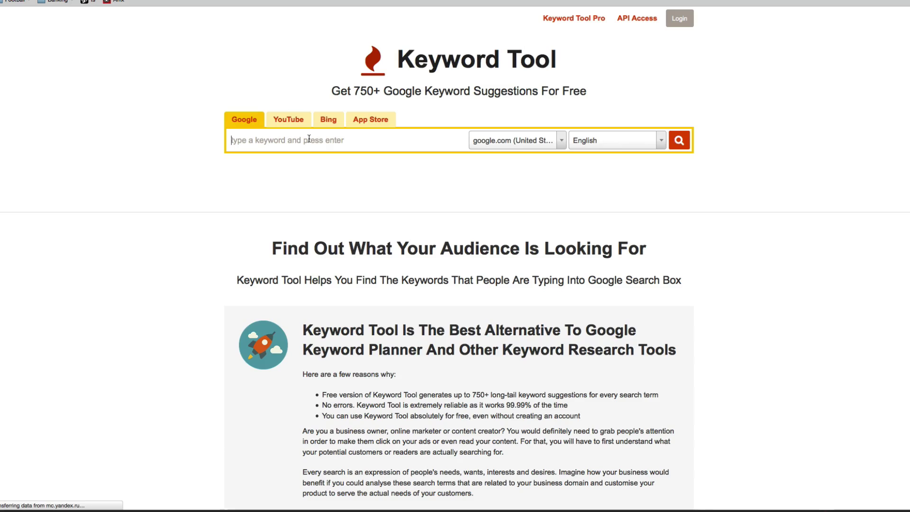
Get Google keyword suggestions for "paleo food diet" in Keyword Tool, using google.com (United States) and English.
{"action": "type", "text": "pale"}
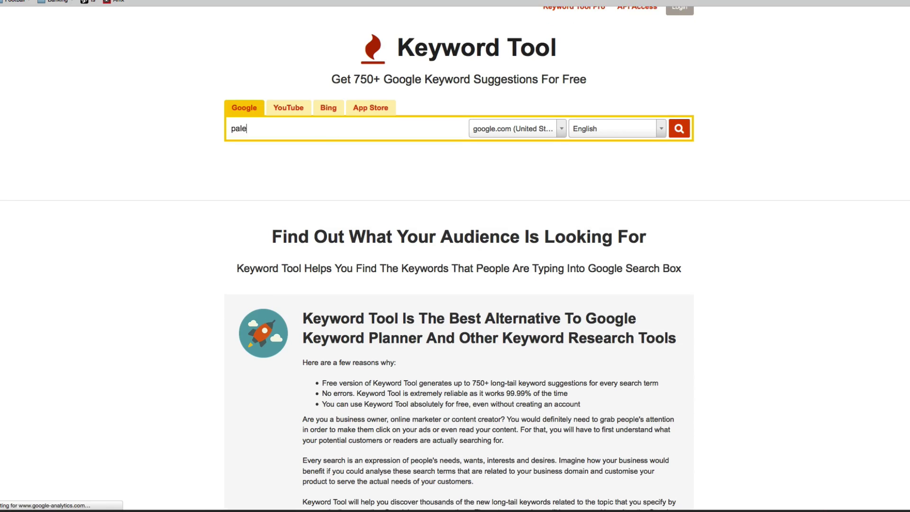
{"action": "type", "text": "o food diet"}
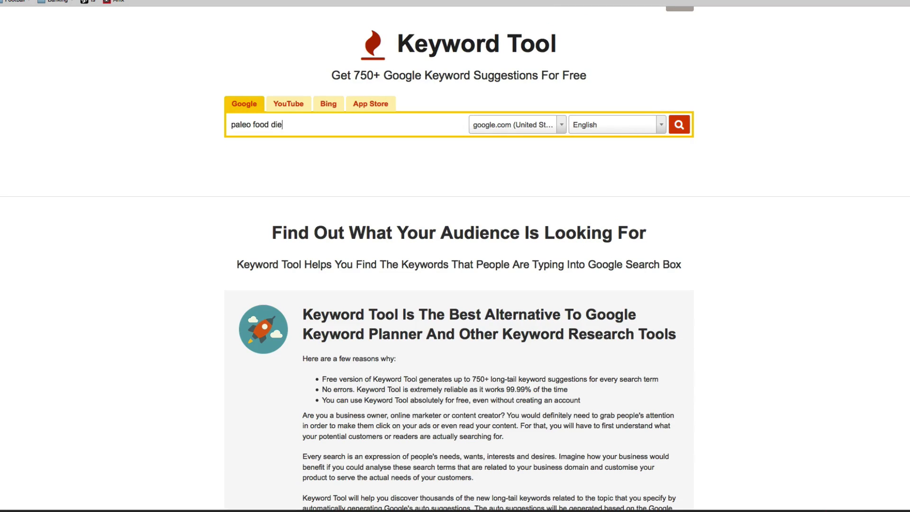
{"action": "key", "text": "Return"}
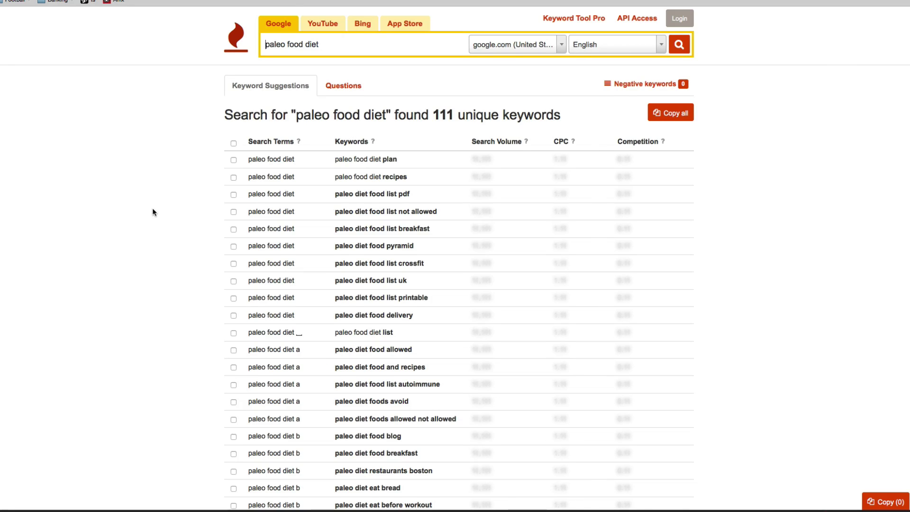
Look through the full list of Google keyword suggestions for "paleo food diet", then return to its beginning.
{"action": "scroll", "coordinate": [152, 208], "scroll_direction": "down", "scroll_amount": 2}
{"action": "scroll", "coordinate": [359, 276], "scroll_direction": "down", "scroll_amount": 5}
{"action": "scroll", "coordinate": [359, 276], "scroll_direction": "down", "scroll_amount": 6}
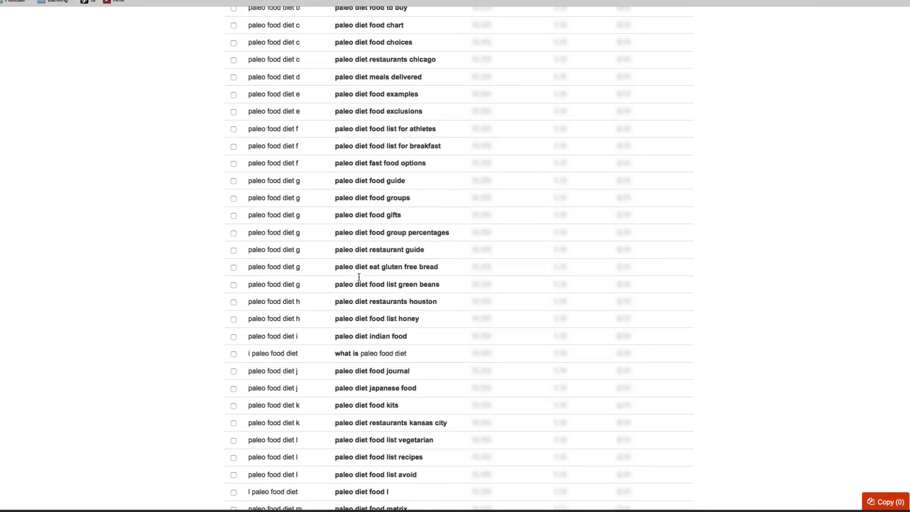
{"action": "scroll", "coordinate": [330, 386], "scroll_direction": "down", "scroll_amount": 4}
{"action": "scroll", "coordinate": [330, 383], "scroll_direction": "down", "scroll_amount": 8}
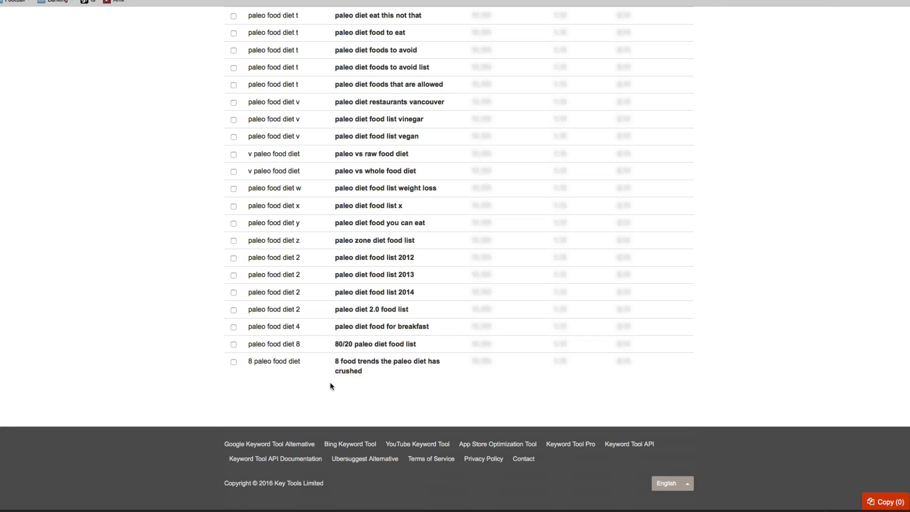
{"action": "scroll", "coordinate": [330, 383], "scroll_direction": "up", "scroll_amount": 20}
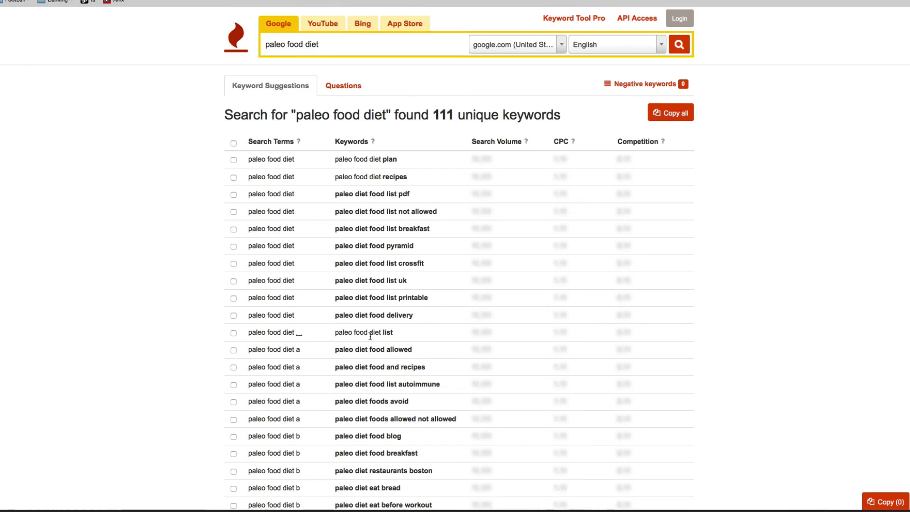
Copy the keyword "paleo diet food list not allowed" from the suggestions.
{"action": "left_click_drag", "start_coordinate": [333, 212], "coordinate": [437, 213]}
{"action": "right_click", "coordinate": [437, 212]}
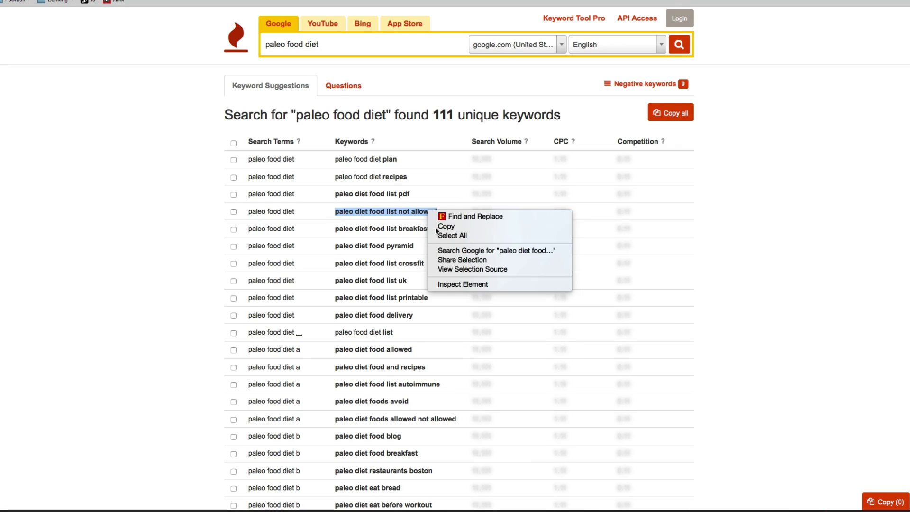
{"action": "left_click", "coordinate": [446, 225]}
Highlight the block of suggestions from "paleo food diet plan" to "paleo diet eat bread".
{"action": "left_click_drag", "start_coordinate": [379, 382], "coordinate": [228, 114]}
{"action": "left_click", "coordinate": [312, 173]}
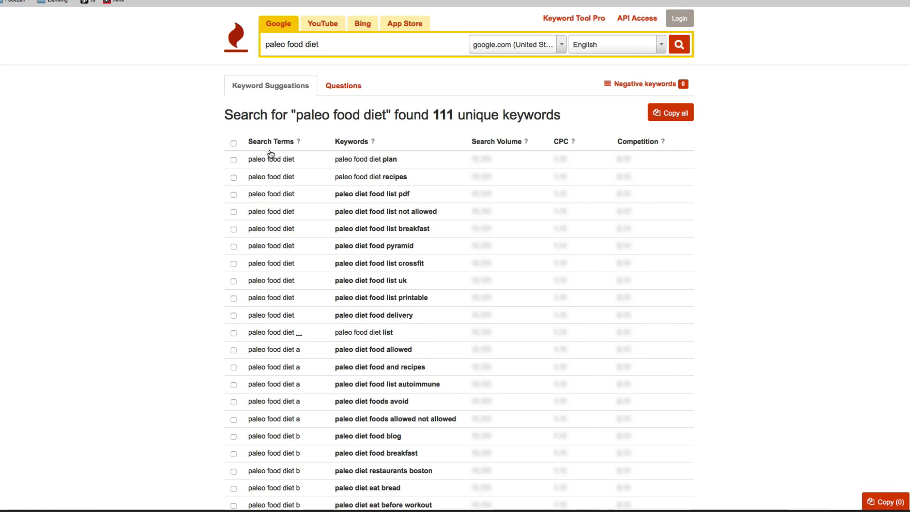
{"action": "left_click_drag", "start_coordinate": [463, 490], "coordinate": [336, 141]}
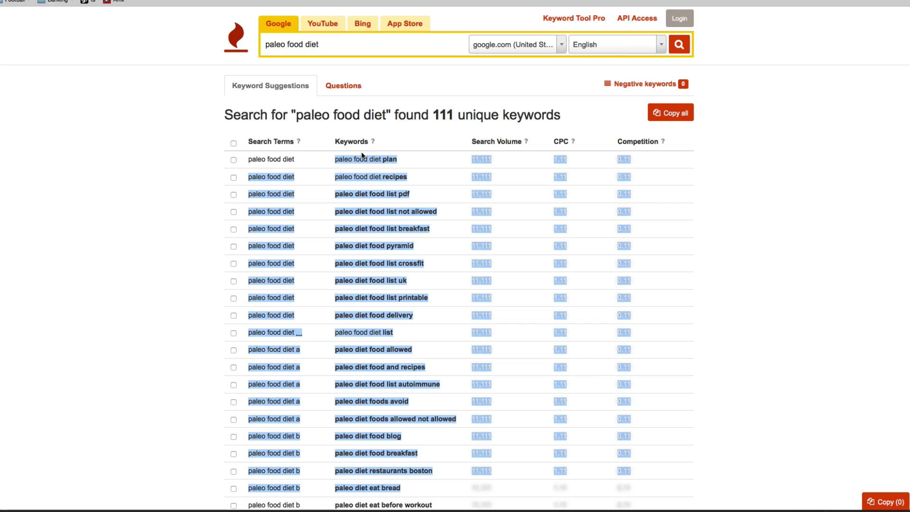
Show the Bing keyword suggestions for "paleo food diet" and look through the list.
{"action": "left_click", "coordinate": [363, 24]}
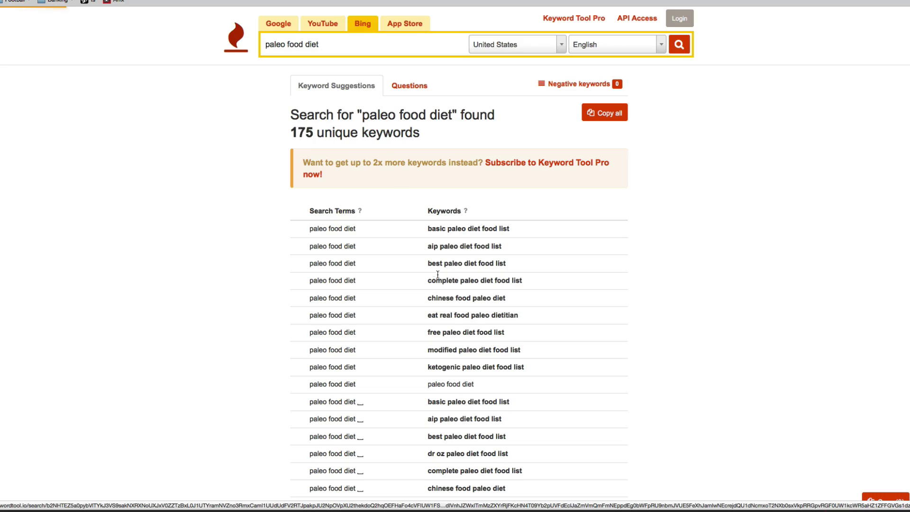
{"action": "scroll", "coordinate": [453, 277], "scroll_direction": "down", "scroll_amount": 5}
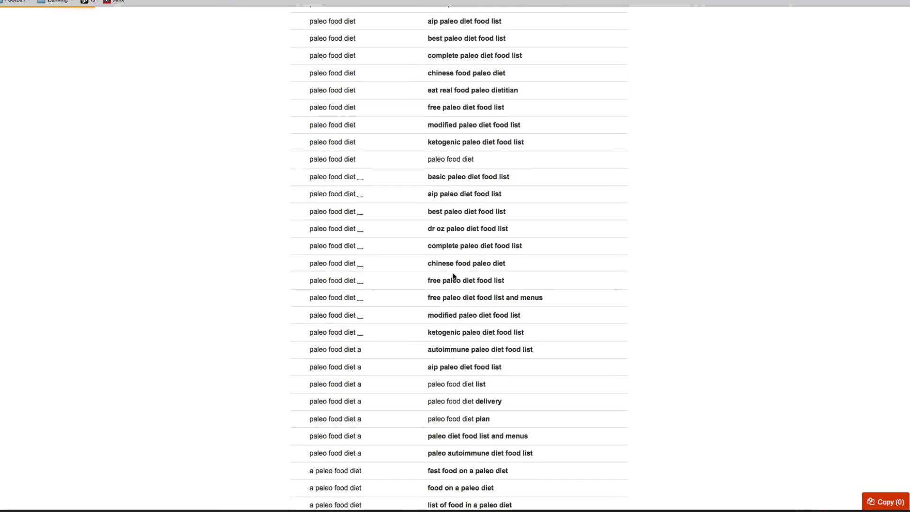
{"action": "scroll", "coordinate": [453, 275], "scroll_direction": "down", "scroll_amount": 12}
{"action": "scroll", "coordinate": [453, 273], "scroll_direction": "down", "scroll_amount": 6}
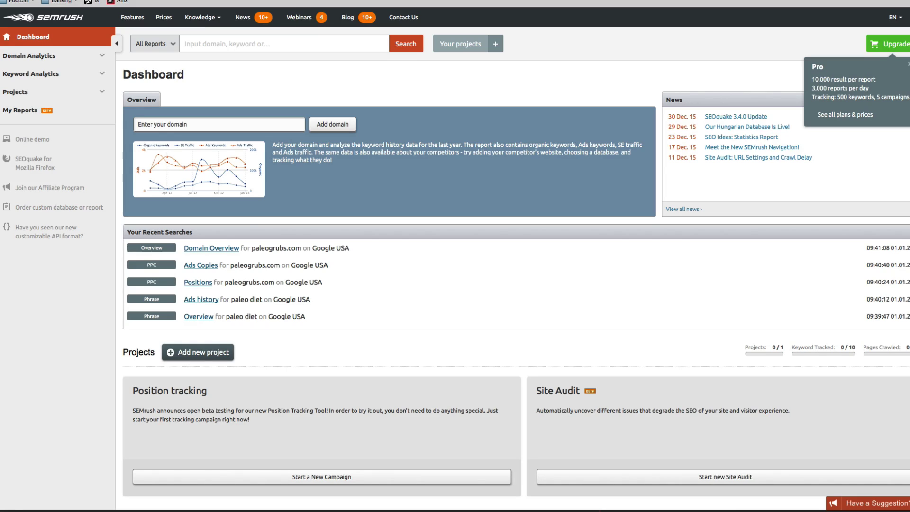
In SEMrush, search for "paleo diet" to get its keyword overview for Google US.
{"action": "left_click", "coordinate": [216, 44]}
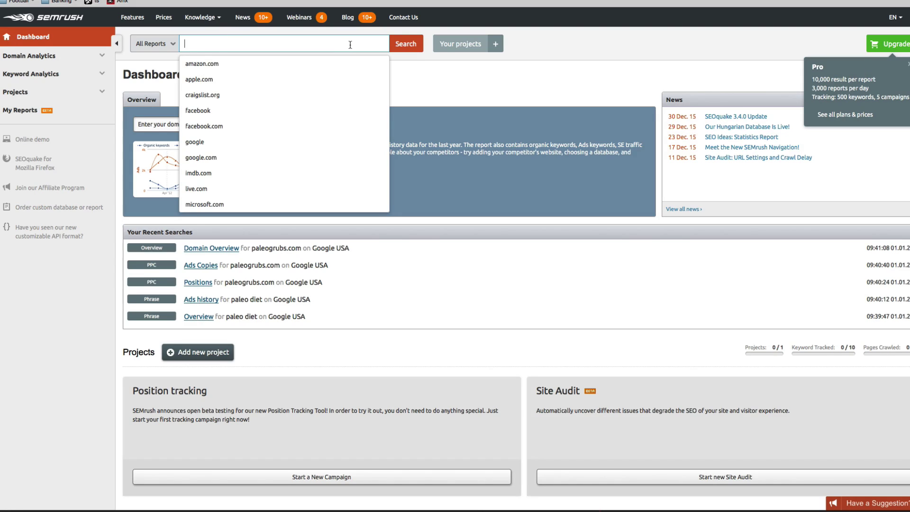
{"action": "type", "text": "paleo "}
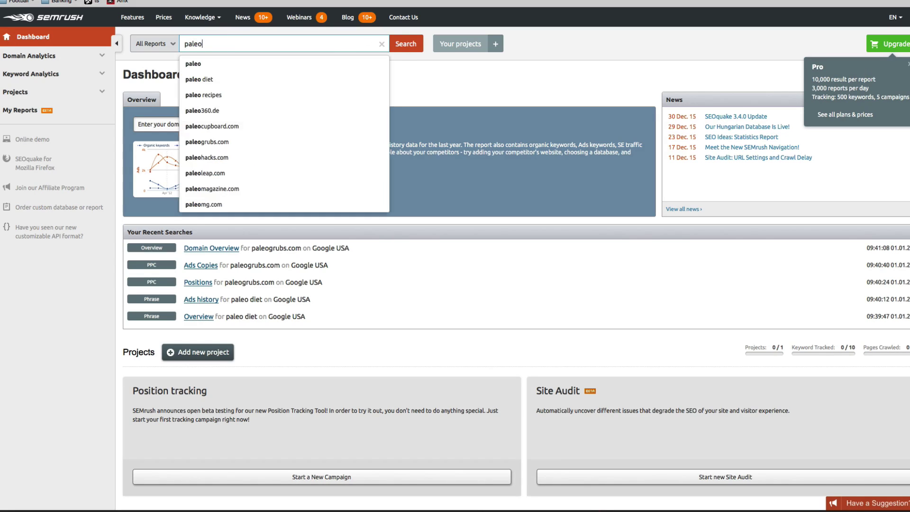
{"action": "type", "text": "diet"}
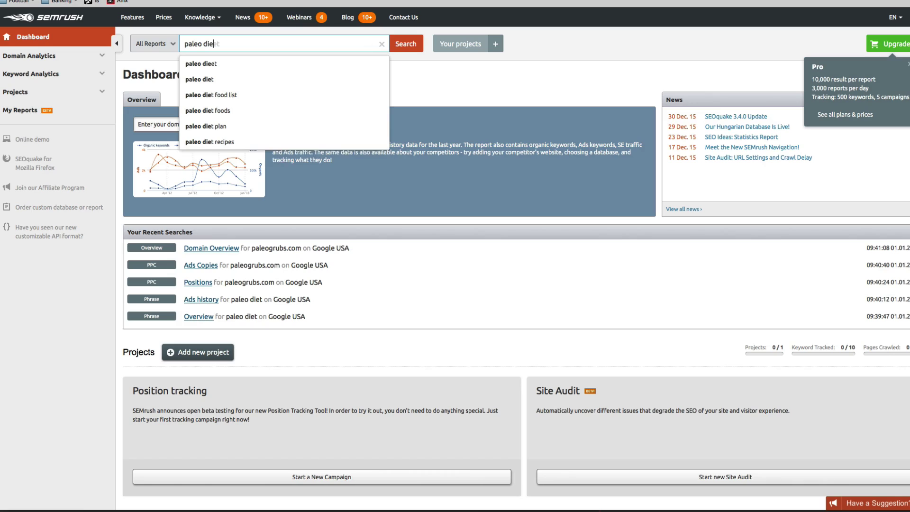
{"action": "left_click", "coordinate": [331, 65]}
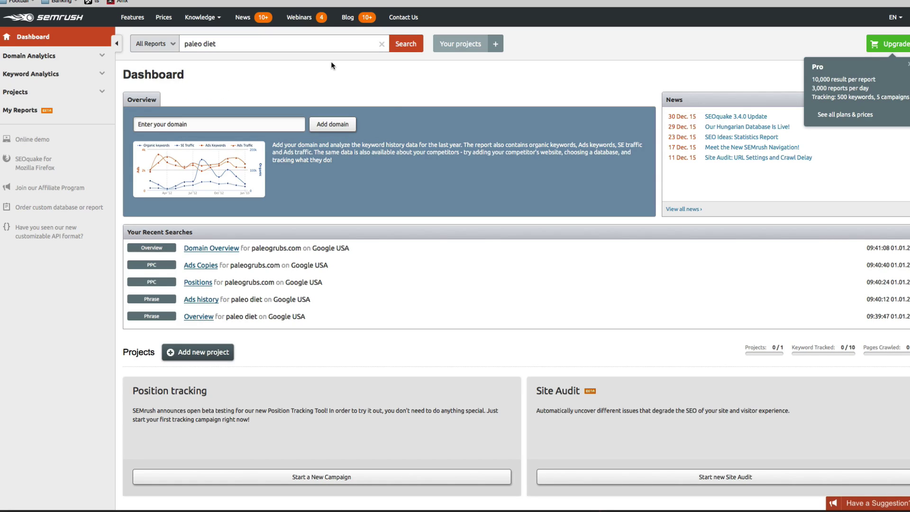
{"action": "left_click", "coordinate": [406, 47]}
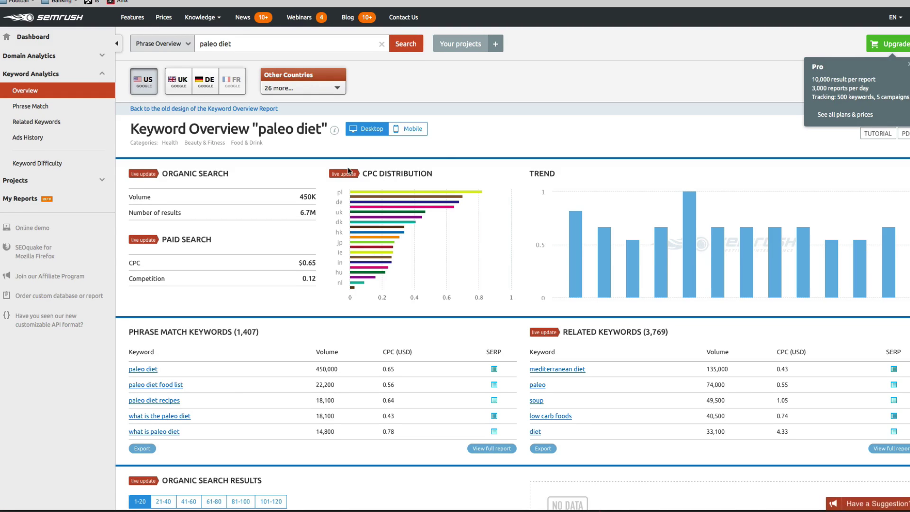
Examine the "paleo diet" overview, including phrase match and related keywords, organic search results and ads history.
{"action": "scroll", "coordinate": [264, 290], "scroll_direction": "down", "scroll_amount": 2}
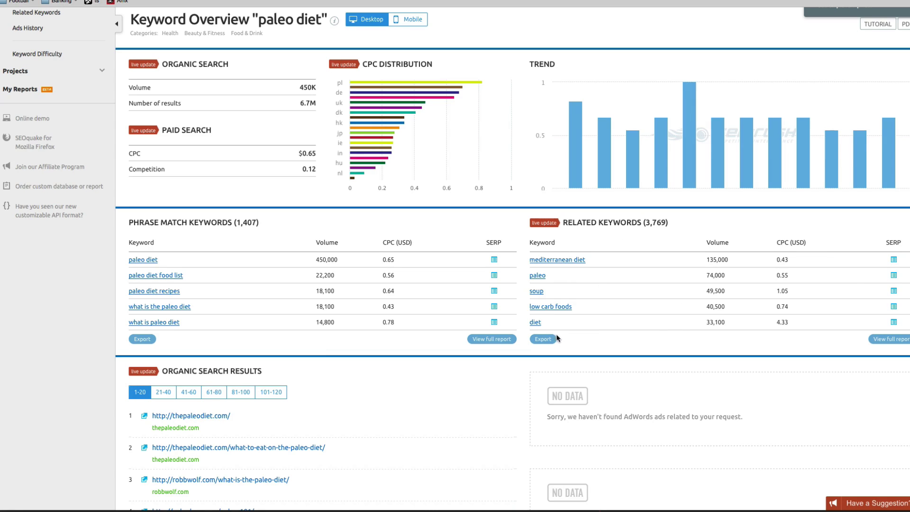
{"action": "scroll", "coordinate": [363, 343], "scroll_direction": "down", "scroll_amount": 5}
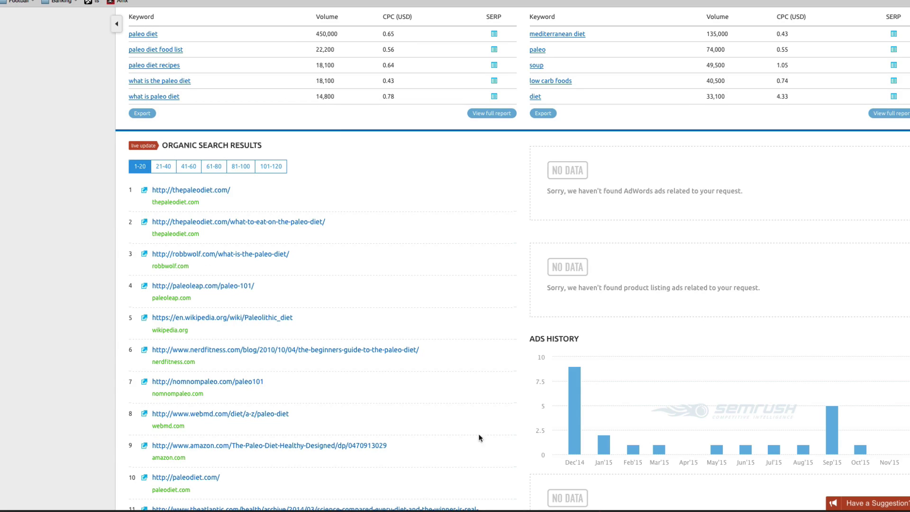
{"action": "scroll", "coordinate": [711, 394], "scroll_direction": "down", "scroll_amount": 1}
{"action": "mouse_move", "coordinate": [686, 444]}
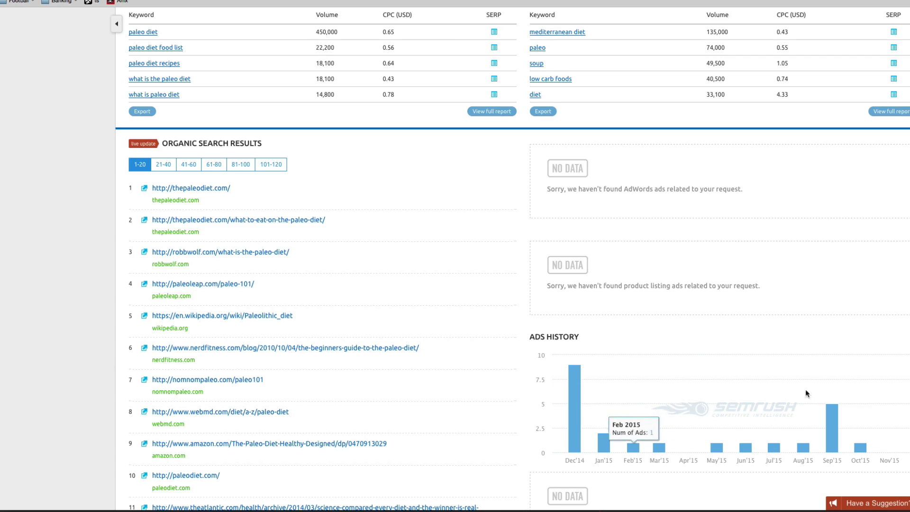
{"action": "scroll", "coordinate": [693, 361], "scroll_direction": "down", "scroll_amount": 1}
{"action": "scroll", "coordinate": [693, 356], "scroll_direction": "down", "scroll_amount": 3}
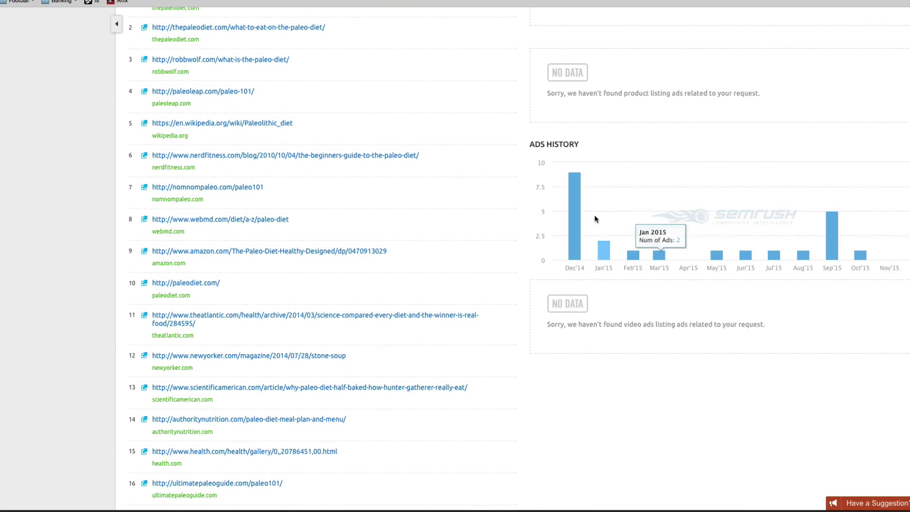
{"action": "scroll", "coordinate": [453, 404], "scroll_direction": "down", "scroll_amount": 10}
{"action": "scroll", "coordinate": [452, 403], "scroll_direction": "up", "scroll_amount": 15}
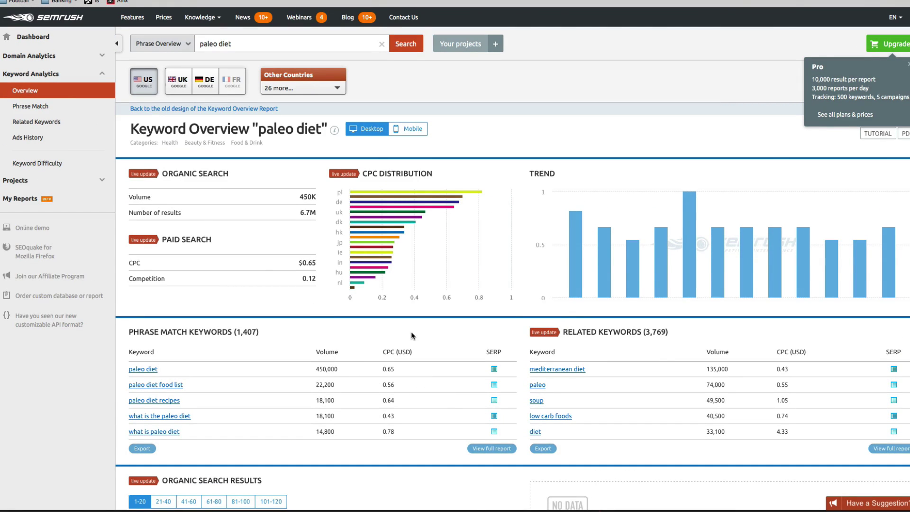
Open the Phrase Match report for "paleo diet" and look through the keywords and their volume, CPC and competition.
{"action": "left_click", "coordinate": [48, 107]}
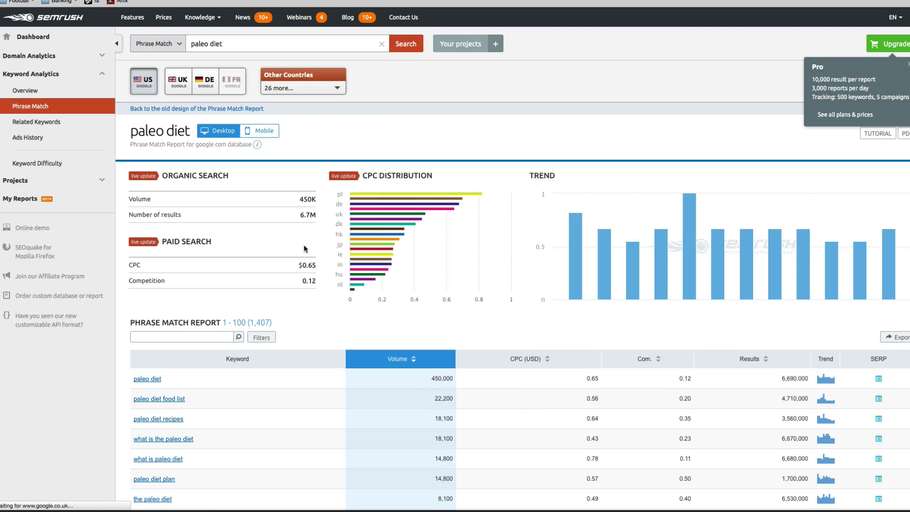
{"action": "scroll", "coordinate": [305, 249], "scroll_direction": "down", "scroll_amount": 3}
{"action": "scroll", "coordinate": [375, 289], "scroll_direction": "down", "scroll_amount": 3}
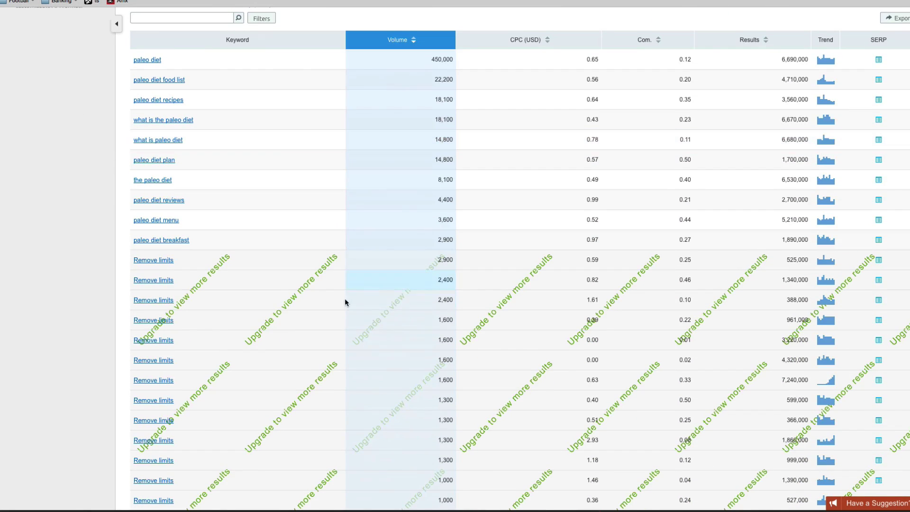
{"action": "scroll", "coordinate": [282, 337], "scroll_direction": "down", "scroll_amount": 5}
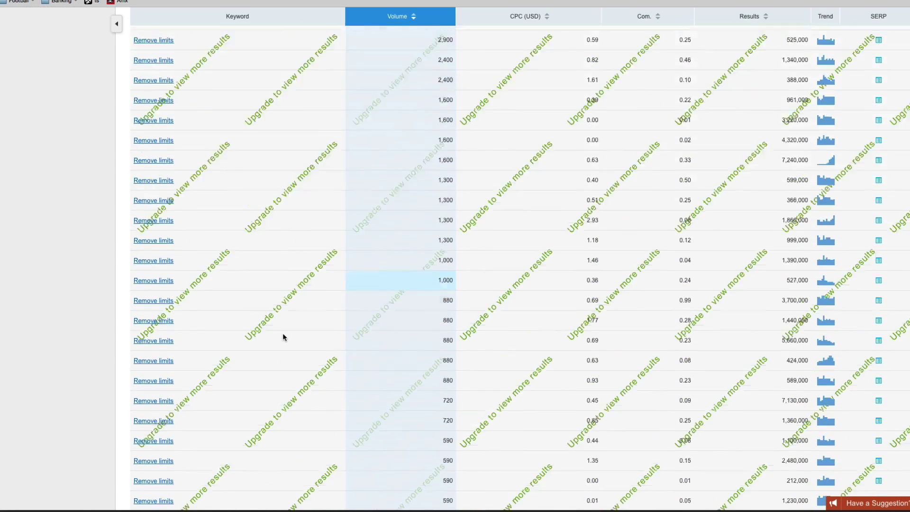
{"action": "scroll", "coordinate": [282, 337], "scroll_direction": "up", "scroll_amount": 10}
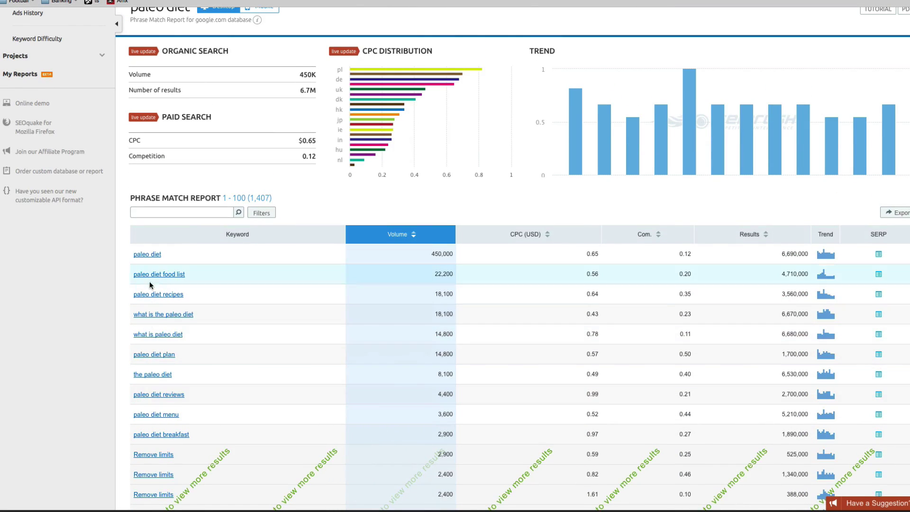
{"action": "scroll", "coordinate": [71, 306], "scroll_direction": "up", "scroll_amount": 3}
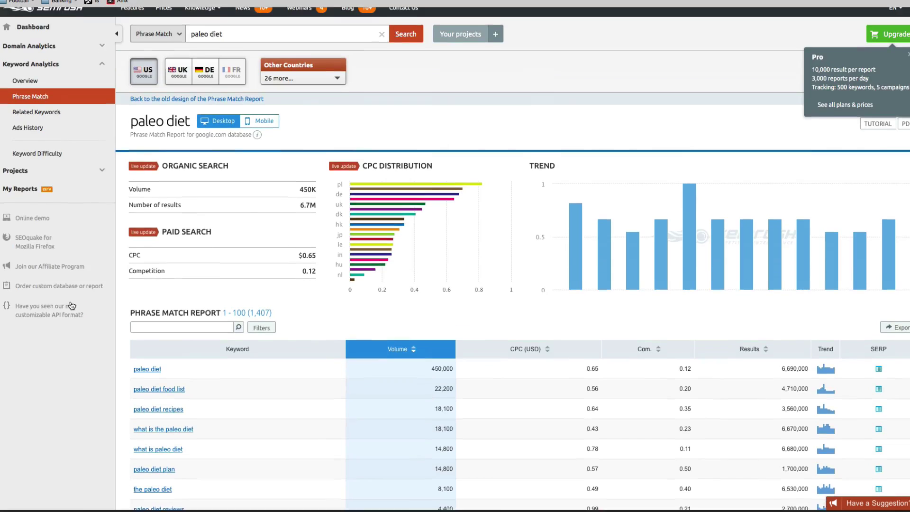
Open the Related Keywords report for "paleo diet" and look at its keyword table.
{"action": "scroll", "coordinate": [72, 306], "scroll_direction": "up", "scroll_amount": 1}
{"action": "left_click", "coordinate": [56, 120]}
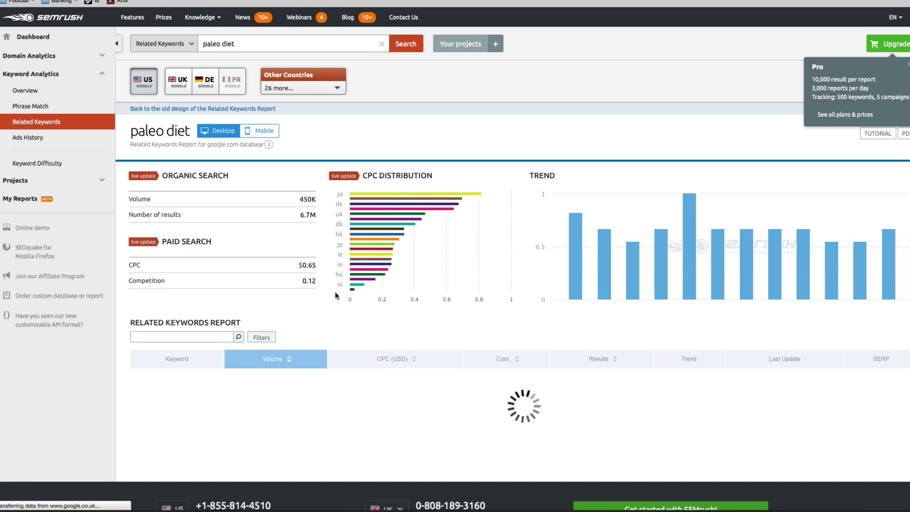
{"action": "scroll", "coordinate": [336, 296], "scroll_direction": "down", "scroll_amount": 5}
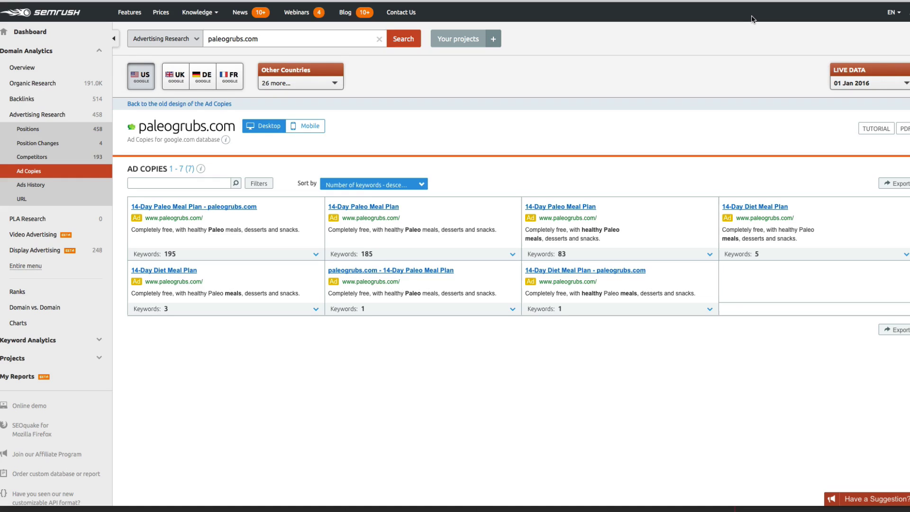
Show the ad copies for paleogrubs.com and examine the display URL and description text of the 14-Day Paleo Meal Plan ads.
{"action": "left_click", "coordinate": [31, 172]}
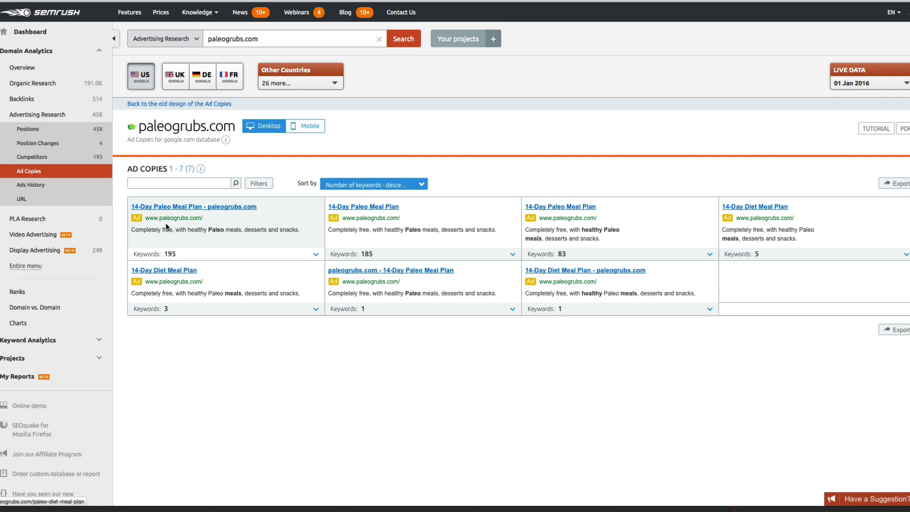
{"action": "left_click_drag", "start_coordinate": [149, 218], "coordinate": [204, 218]}
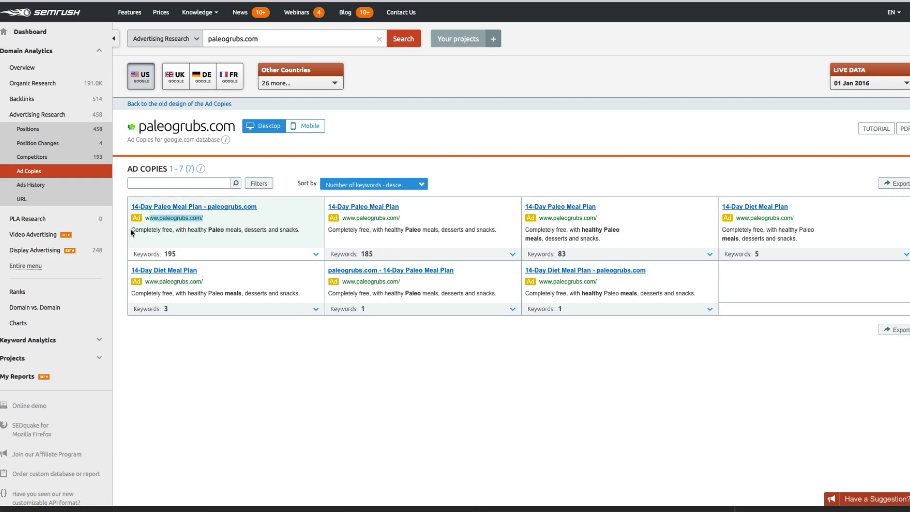
{"action": "left_click_drag", "start_coordinate": [130, 229], "coordinate": [535, 238]}
{"action": "left_click", "coordinate": [472, 231]}
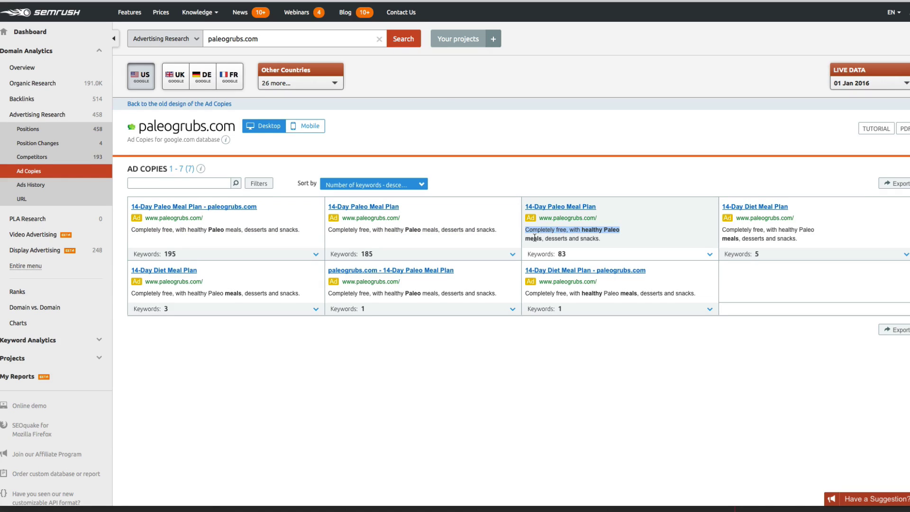
{"action": "triple_click", "coordinate": [535, 237]}
{"action": "left_click", "coordinate": [537, 227]}
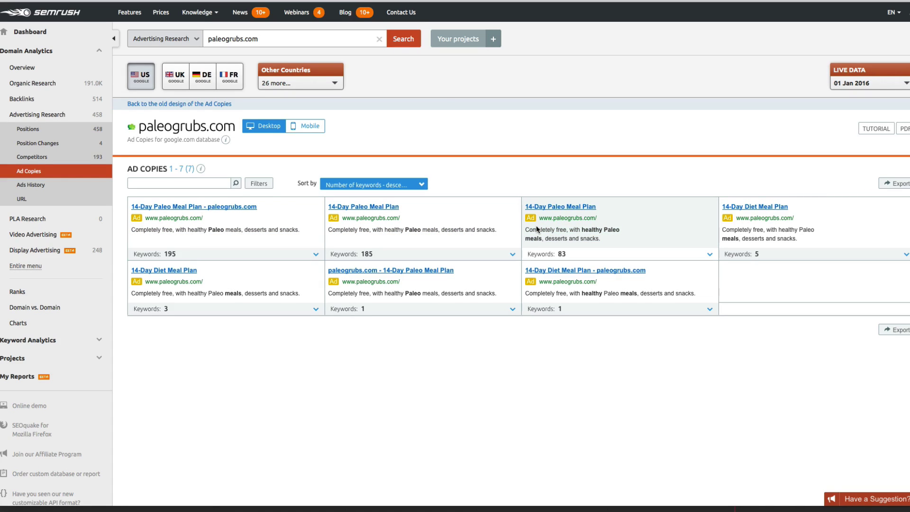